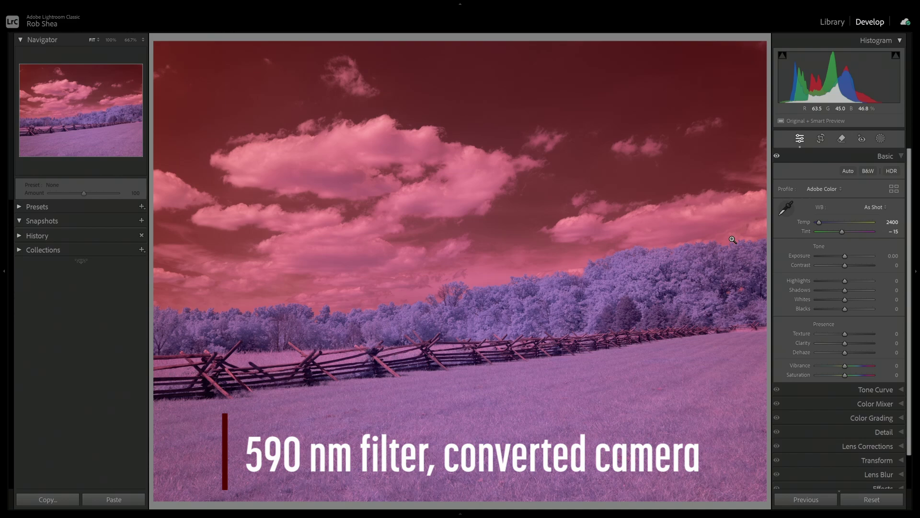
Sample the sky for white balance (Temp 2000, Tint -43) and show the profile list.
left_click(796, 209)
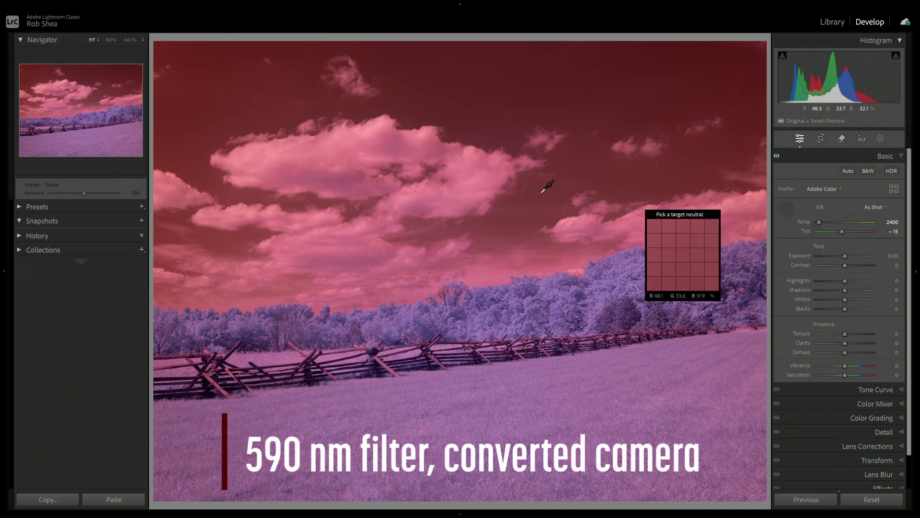
left_click(467, 196)
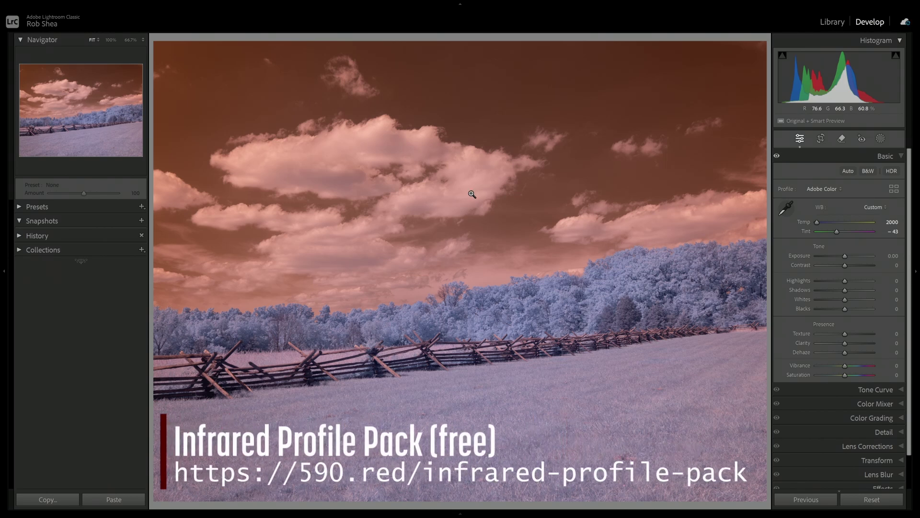
left_click(824, 190)
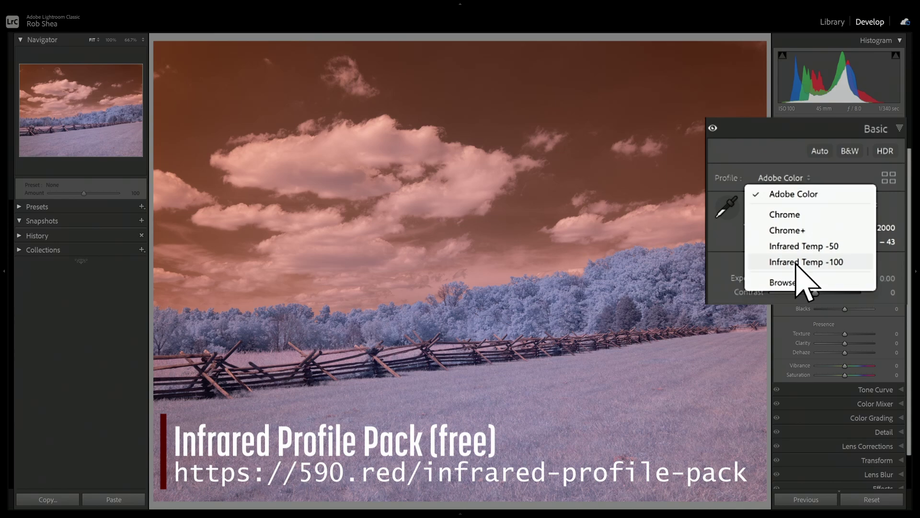
Apply Infrared Temp -100, then re-sample the sky to reach Temp 4500.
left_click(797, 262)
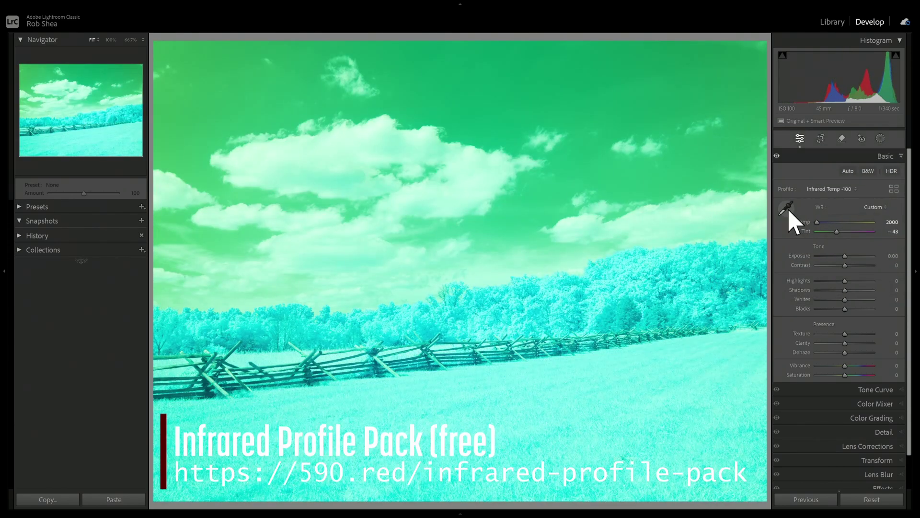
left_click(788, 208)
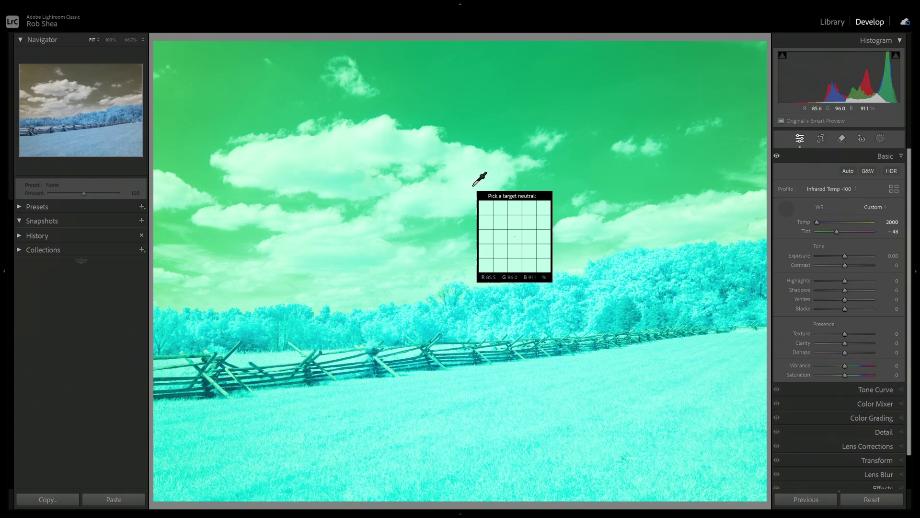
left_click(475, 188)
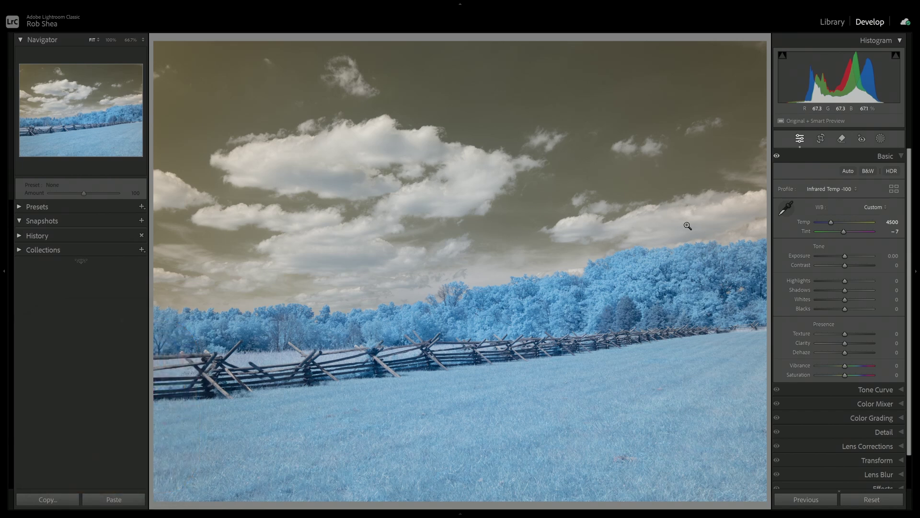
Try GFX 50S -100 Hue, Invert, RB, RB G-B and RB G-R, ending on RB G-Split.
left_click(894, 189)
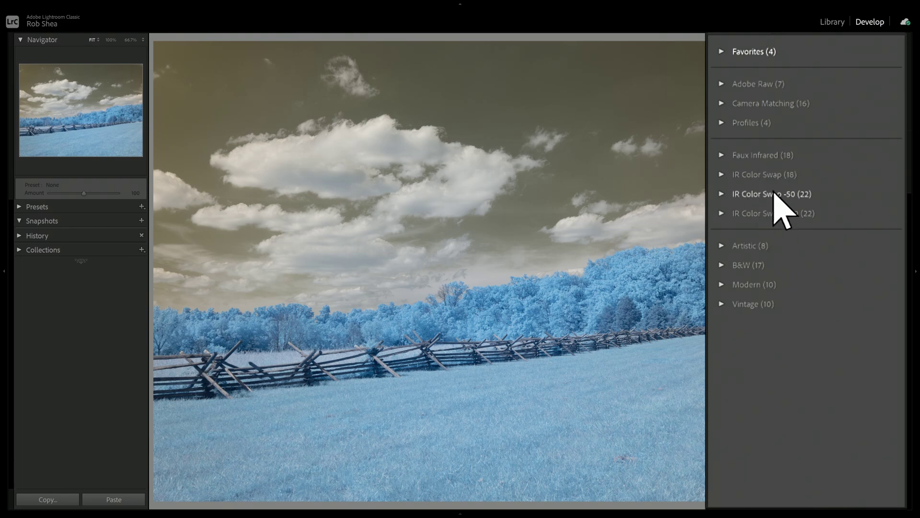
left_click(722, 175)
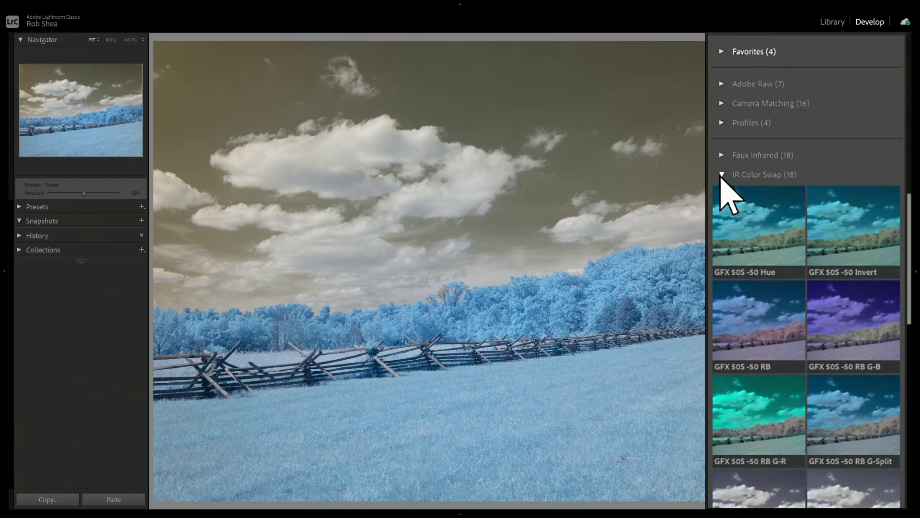
left_click_drag(910, 229, 912, 253)
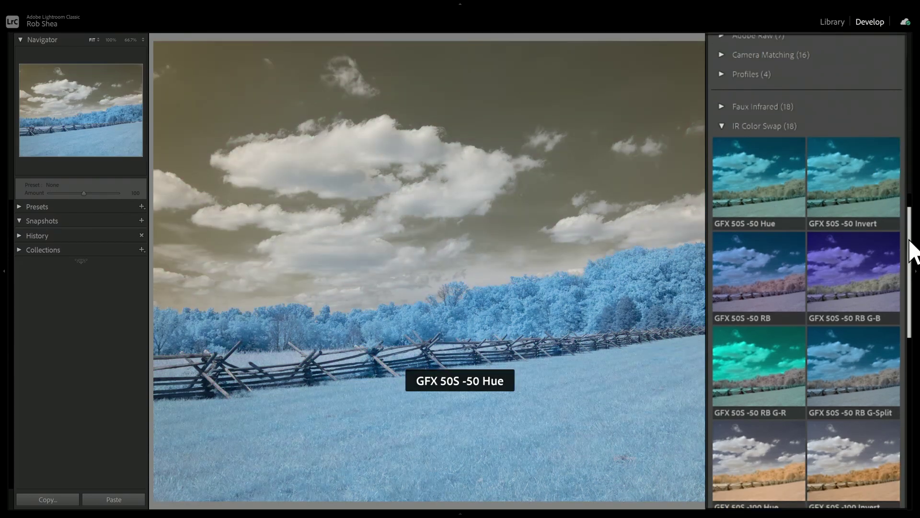
scroll(910, 249, "down", 1)
left_click_drag(912, 260, 913, 325)
left_click(775, 201)
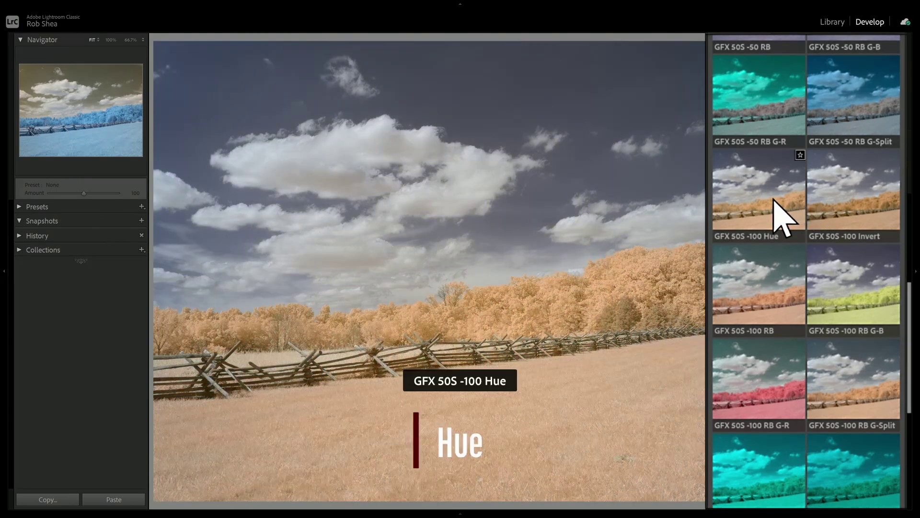
left_click(867, 210)
left_click(784, 295)
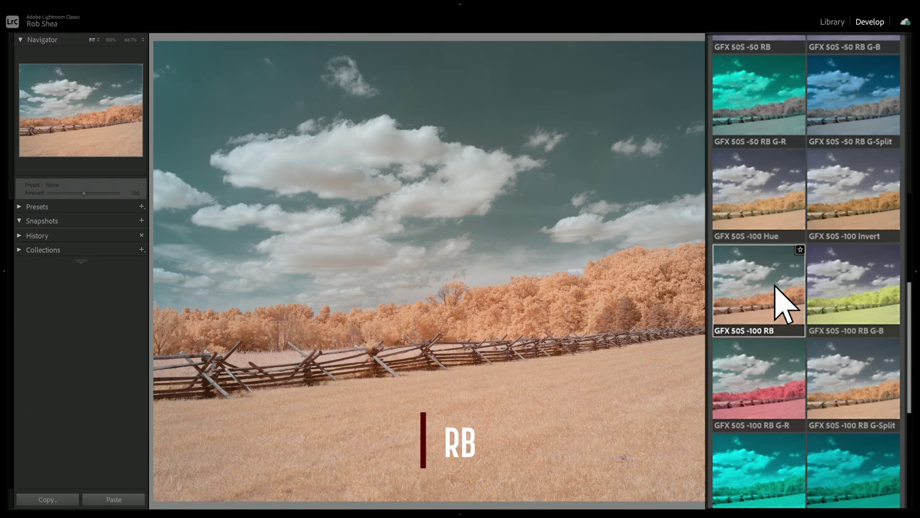
left_click(852, 288)
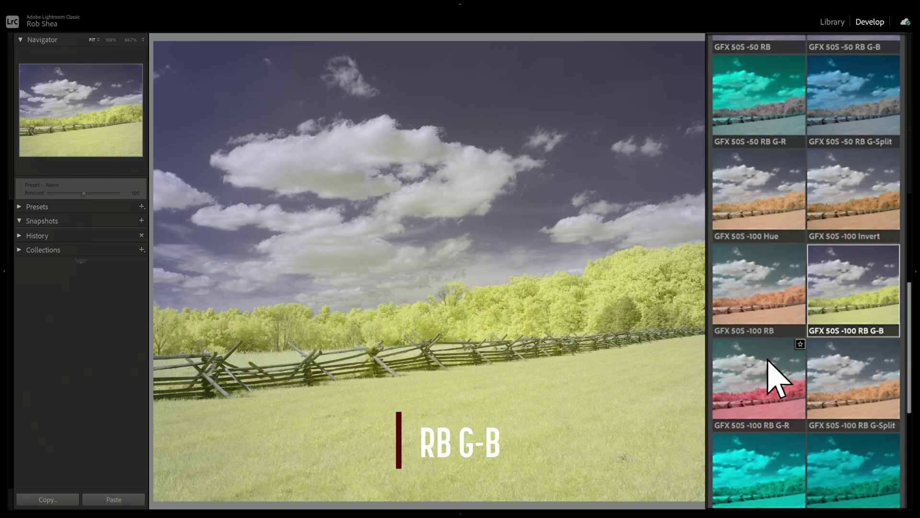
left_click(763, 376)
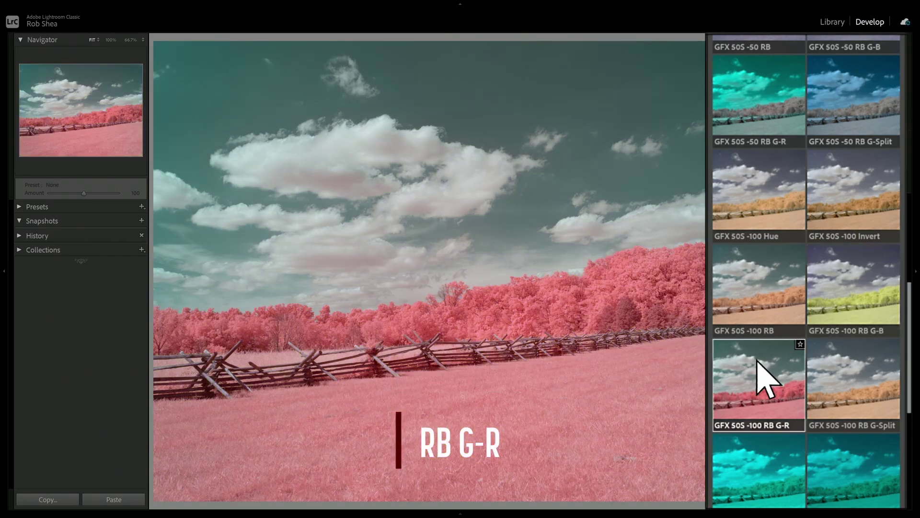
left_click(834, 384)
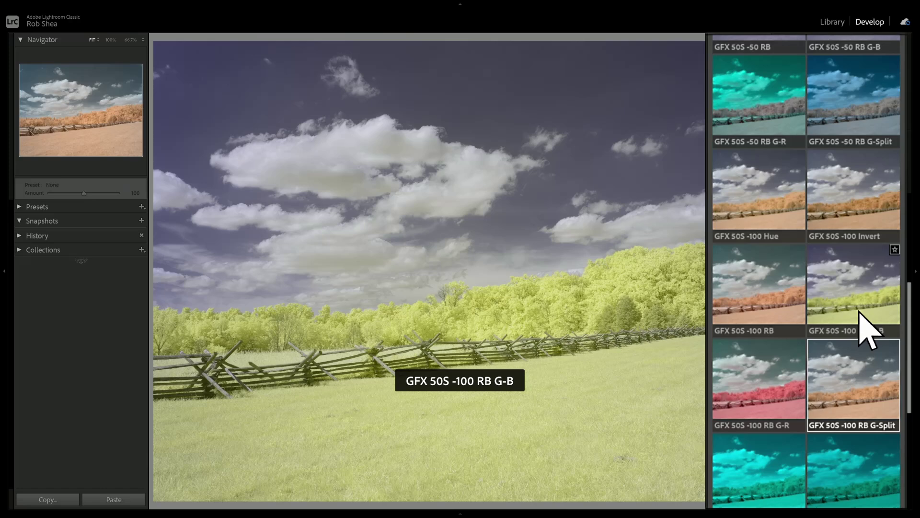
left_click_drag(908, 316, 908, 375)
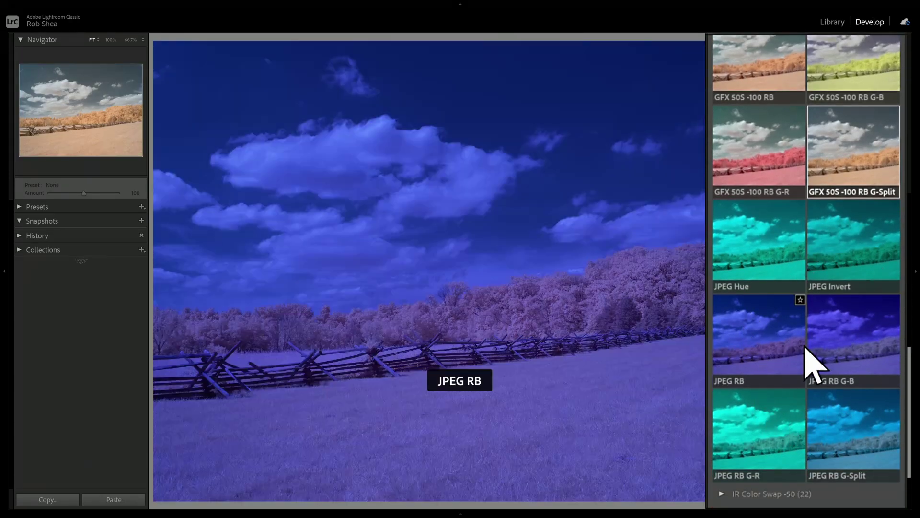
scroll(910, 388, "up", 1)
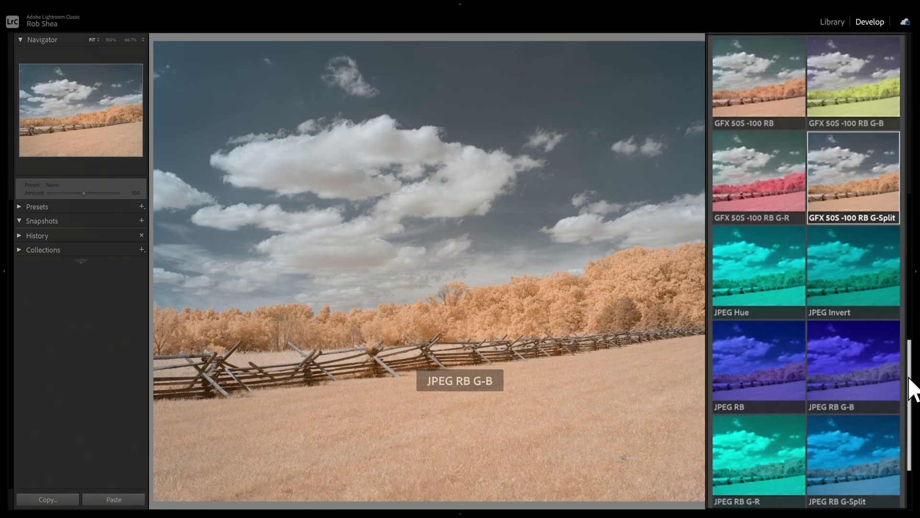
left_click_drag(909, 389, 912, 262)
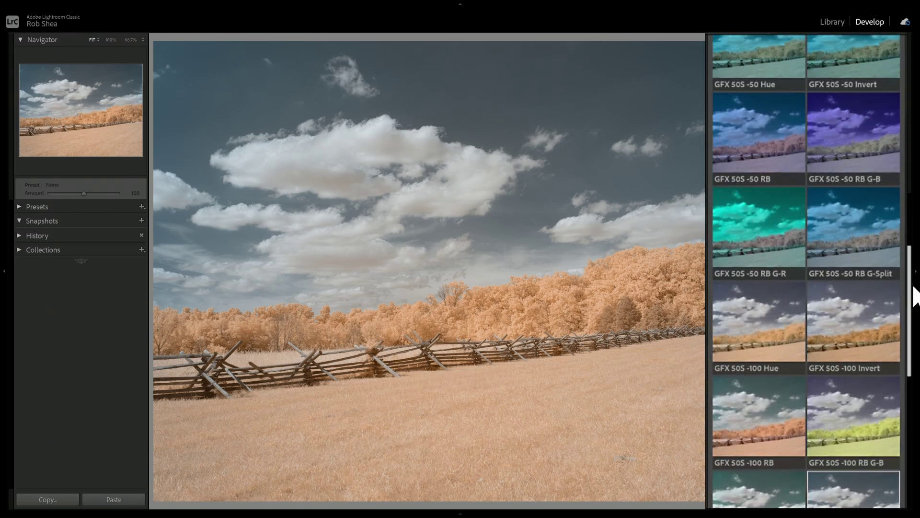
left_click(777, 158)
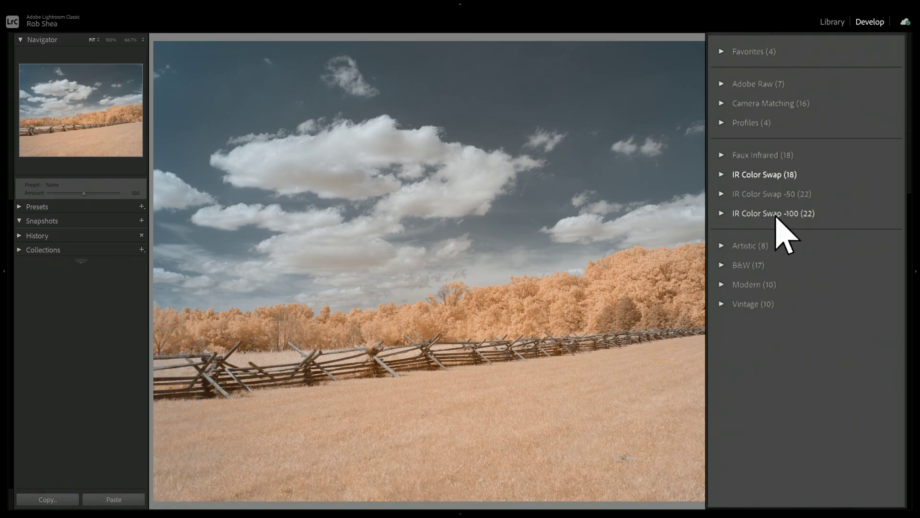
In IR Color Swap -100, try Amber and Candy, then apply GFX50s -100 Flamingo.
left_click(723, 214)
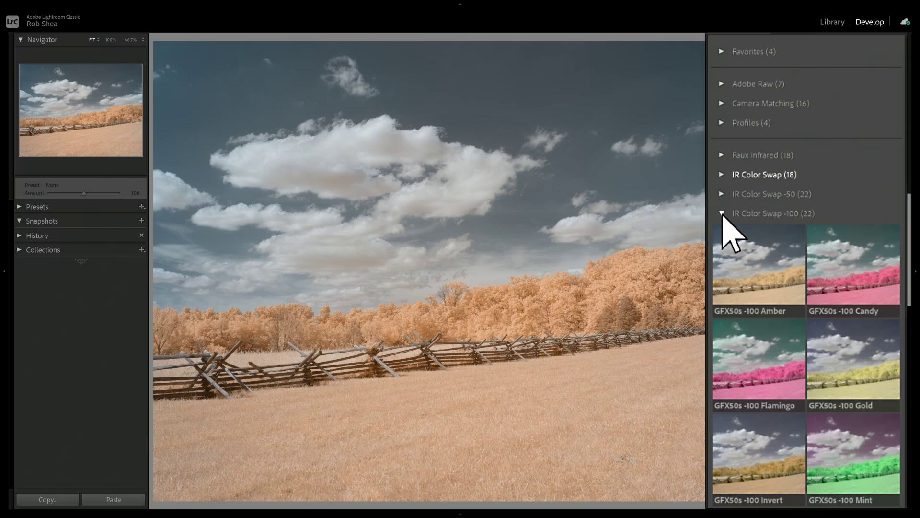
left_click_drag(910, 213, 907, 260)
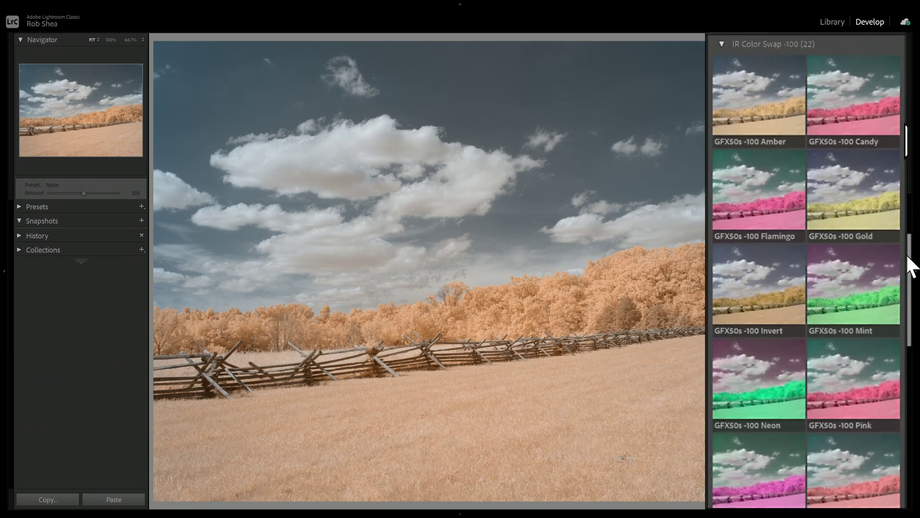
left_click(765, 109)
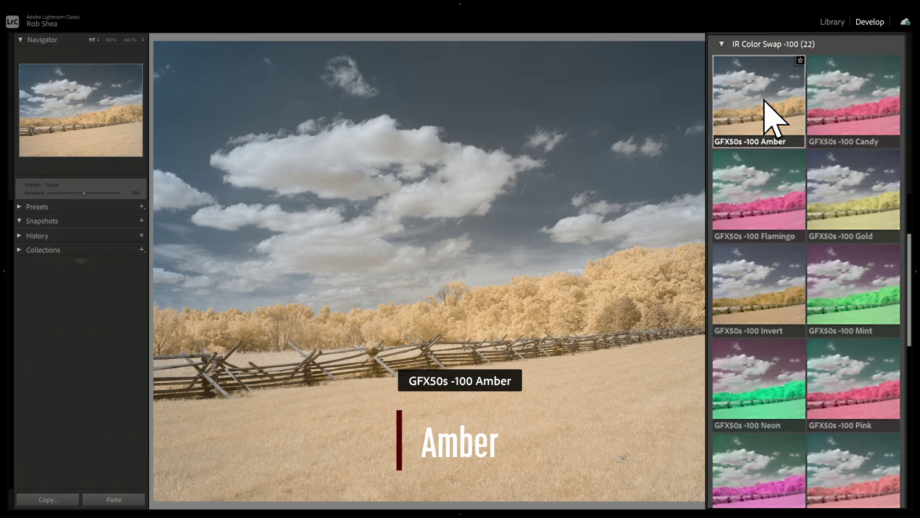
left_click(849, 97)
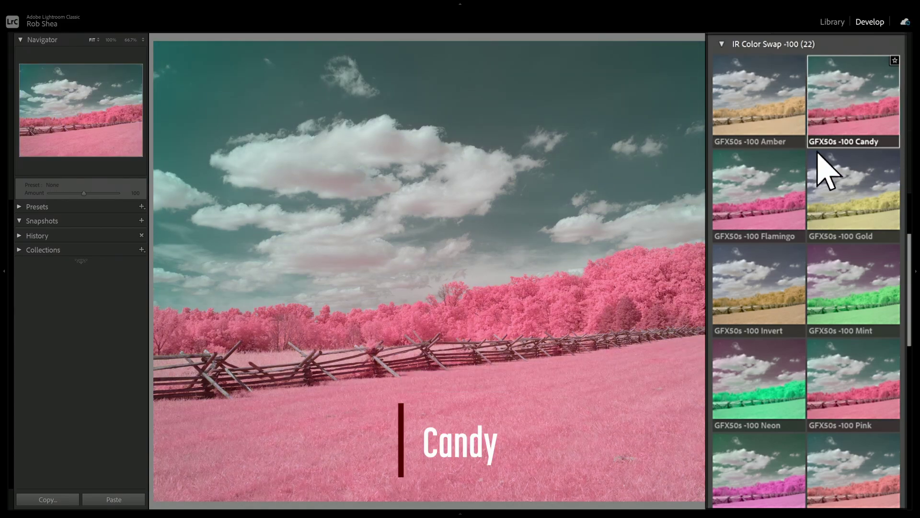
left_click(766, 191)
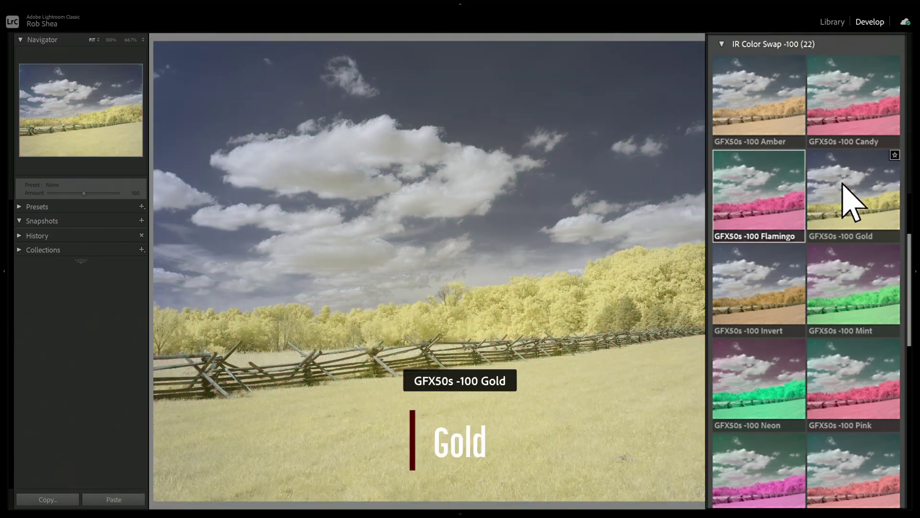
Try GFX50s -100 Gold, Invert, Mint, Neon, Pink, Purple and Rose, ending on Sage.
left_click(844, 183)
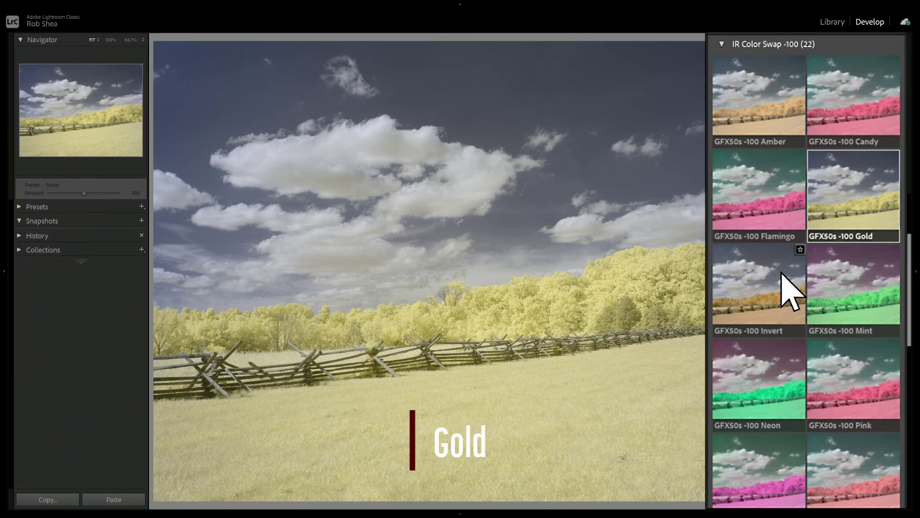
left_click(805, 277)
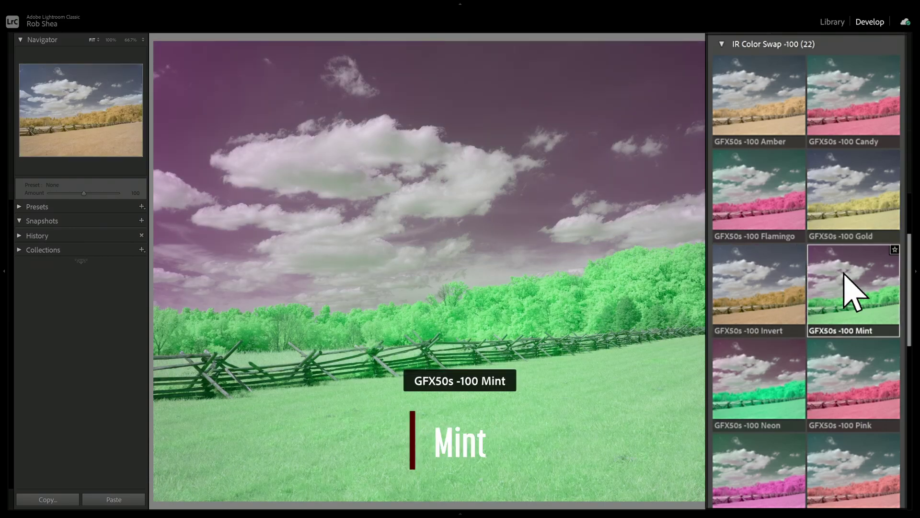
left_click(847, 283)
scroll(910, 287, "down", 5)
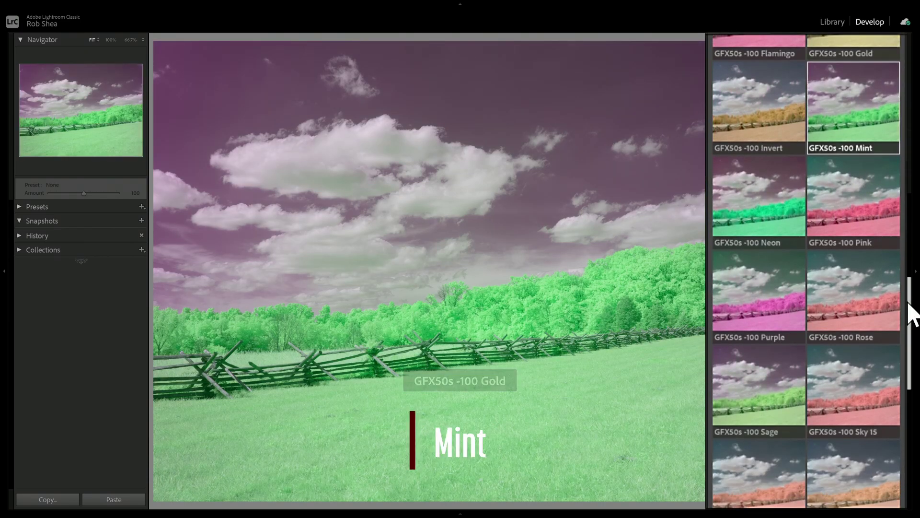
left_click(778, 201)
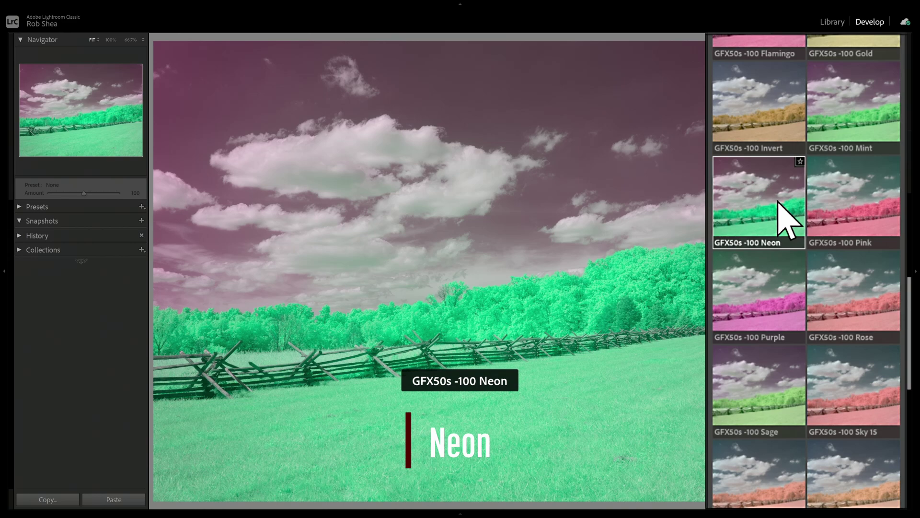
left_click(846, 208)
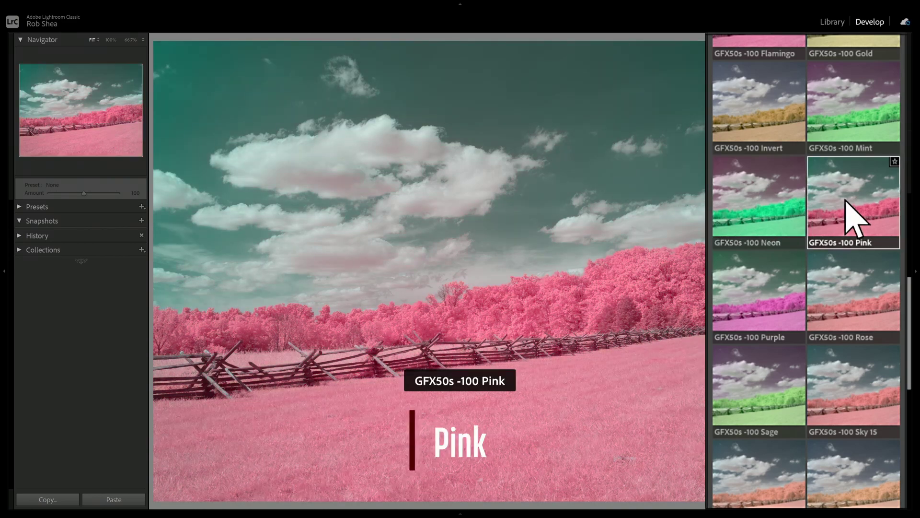
left_click(768, 273)
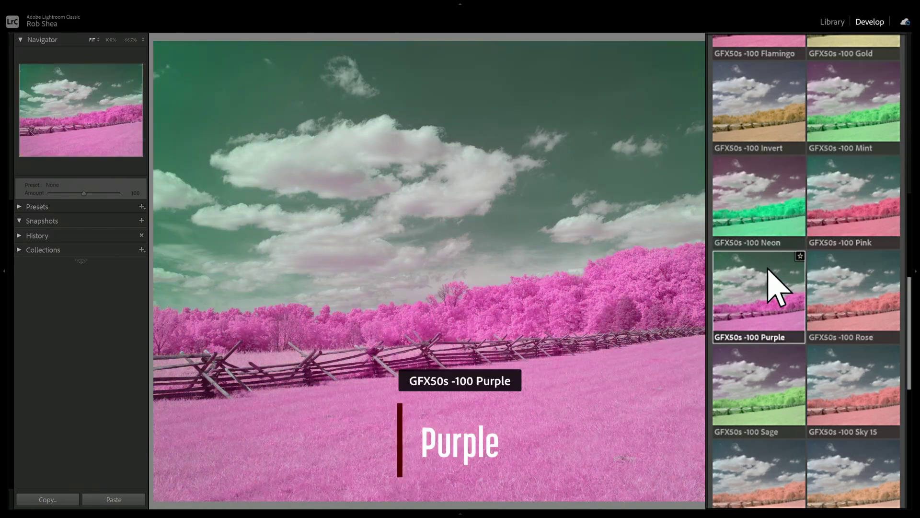
left_click(856, 291)
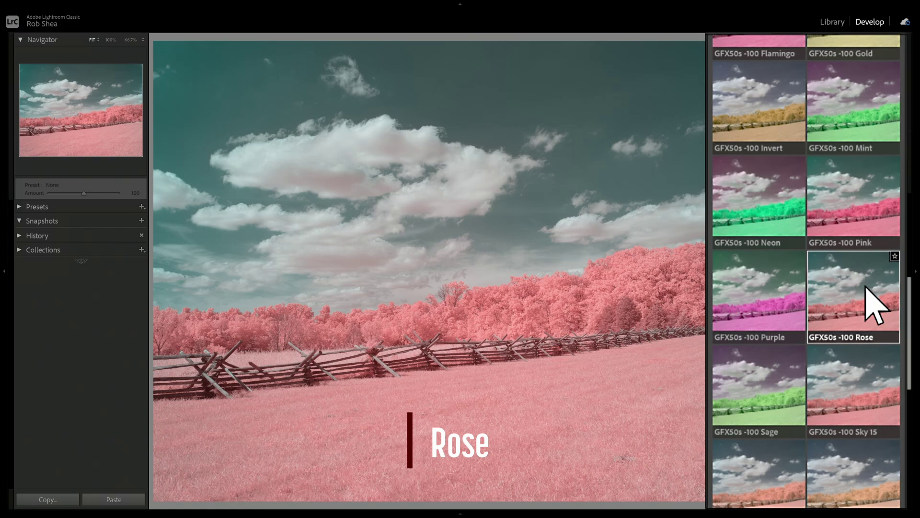
left_click_drag(913, 310, 911, 365)
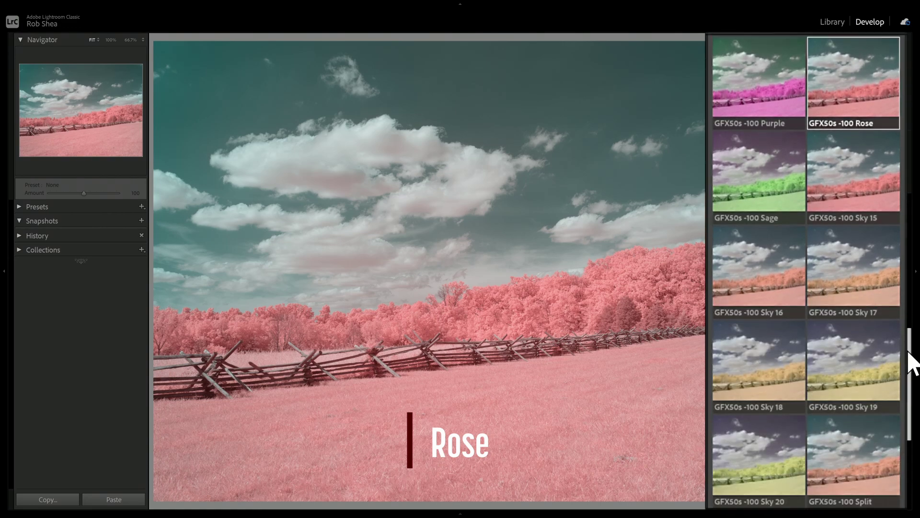
left_click(791, 208)
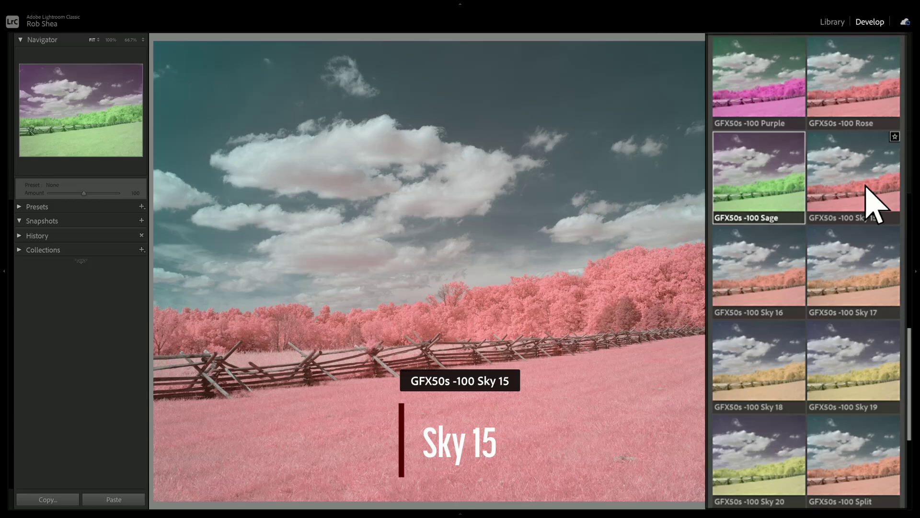
Try GFX50s -100 Sky 15, 16, 17, 18 and 19, ending on Sky 20.
left_click(874, 205)
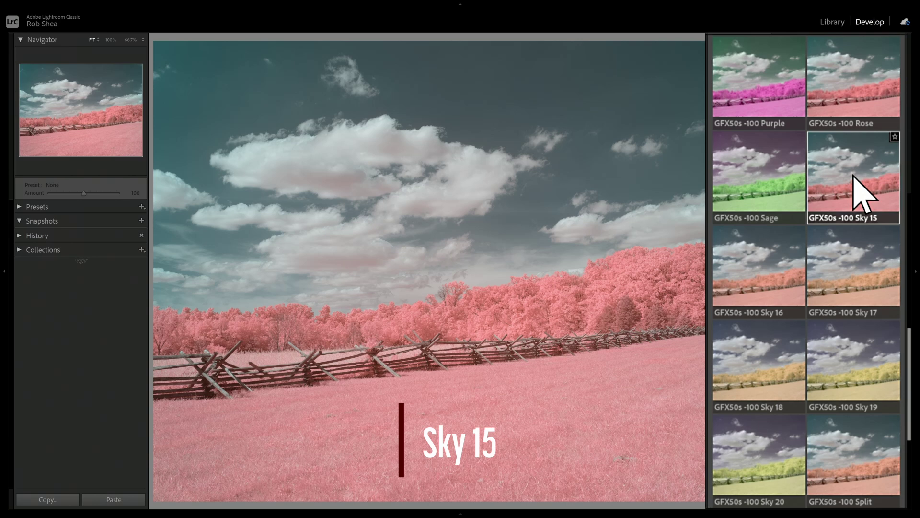
left_click(776, 286)
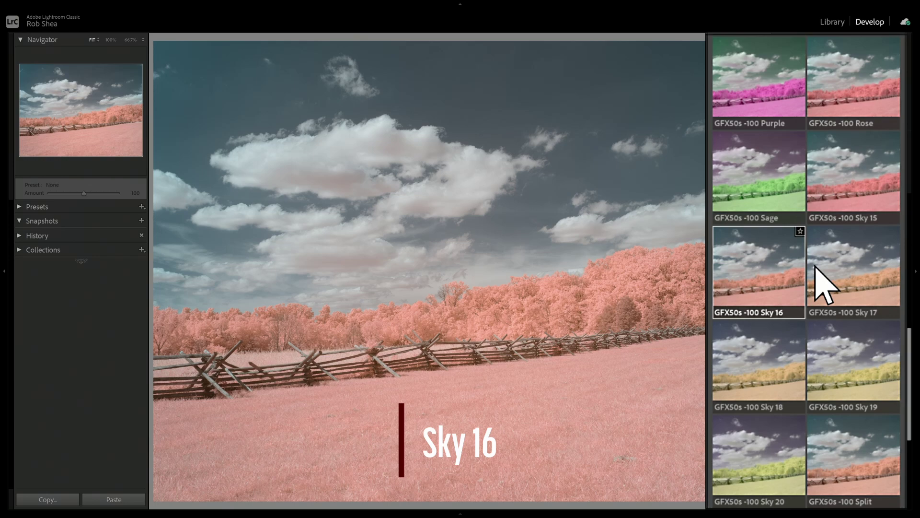
left_click(854, 285)
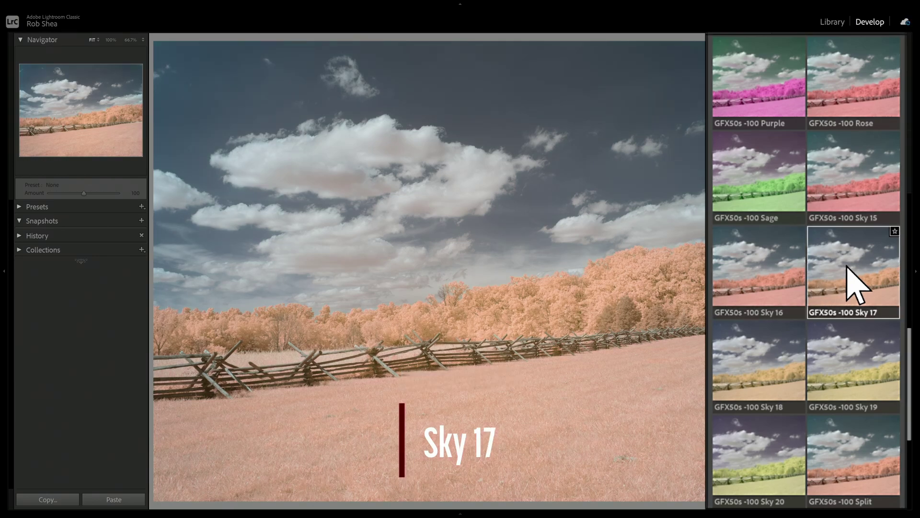
left_click(766, 359)
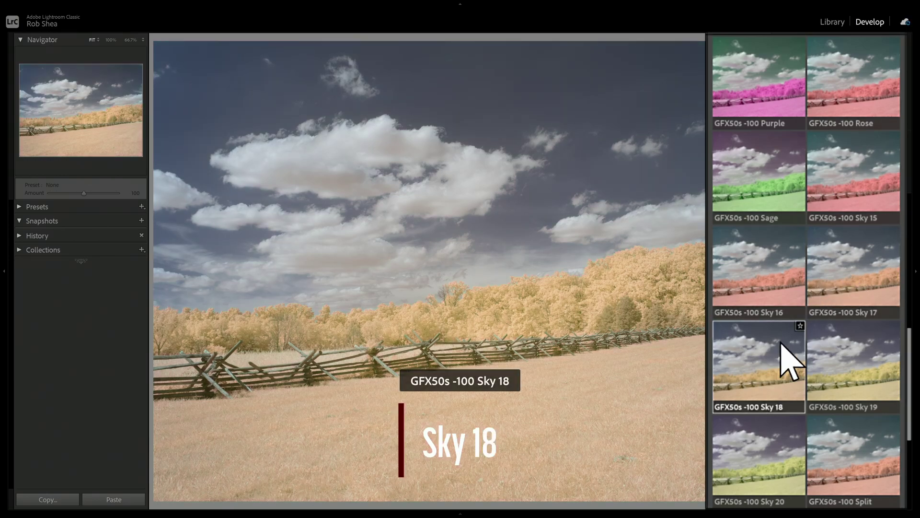
left_click(847, 360)
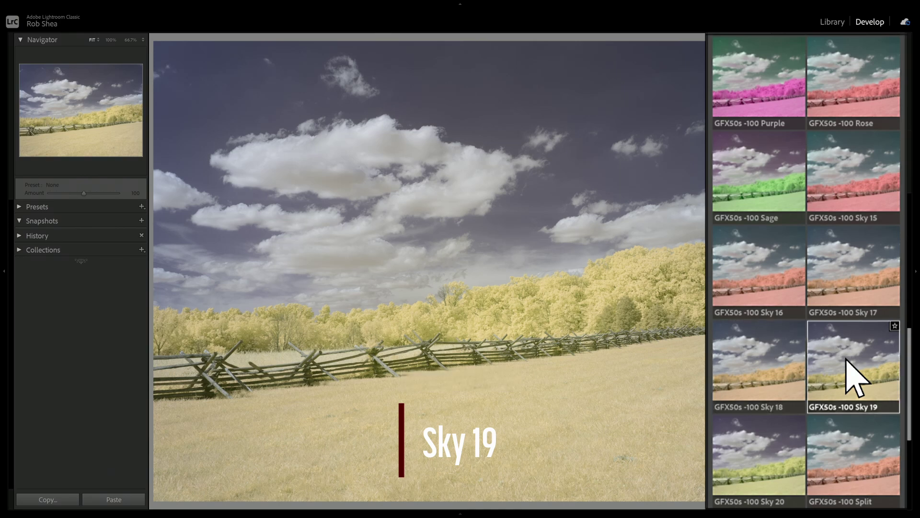
left_click(764, 431)
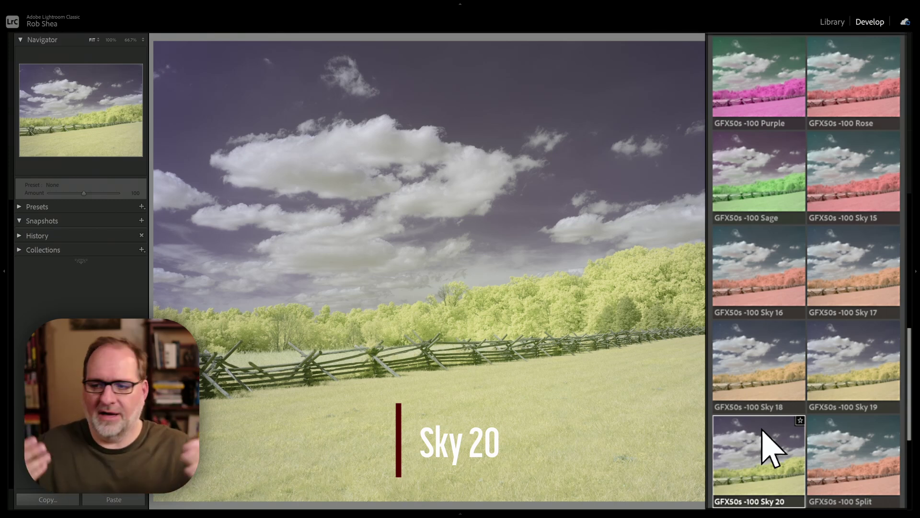
scroll(909, 360, "down", 3)
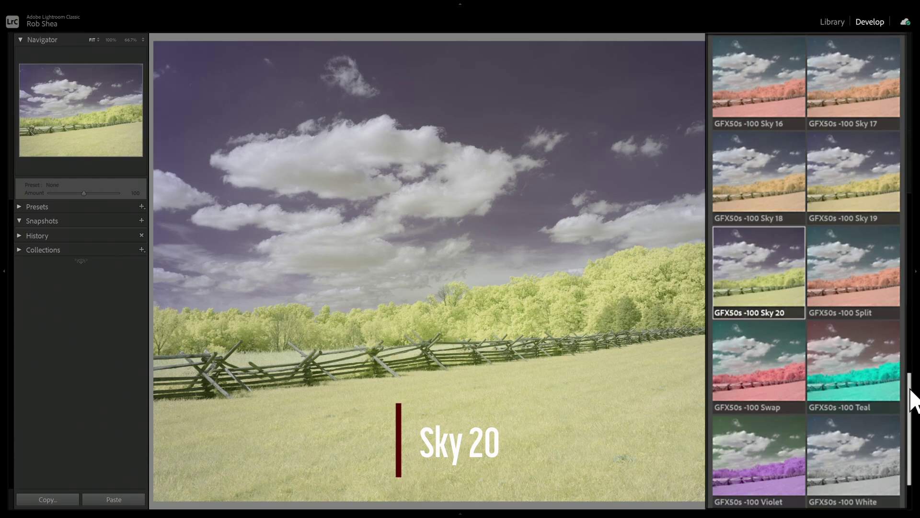
Try GFX50s -100 Split, Teal and Violet, then apply the White profile.
left_click(871, 305)
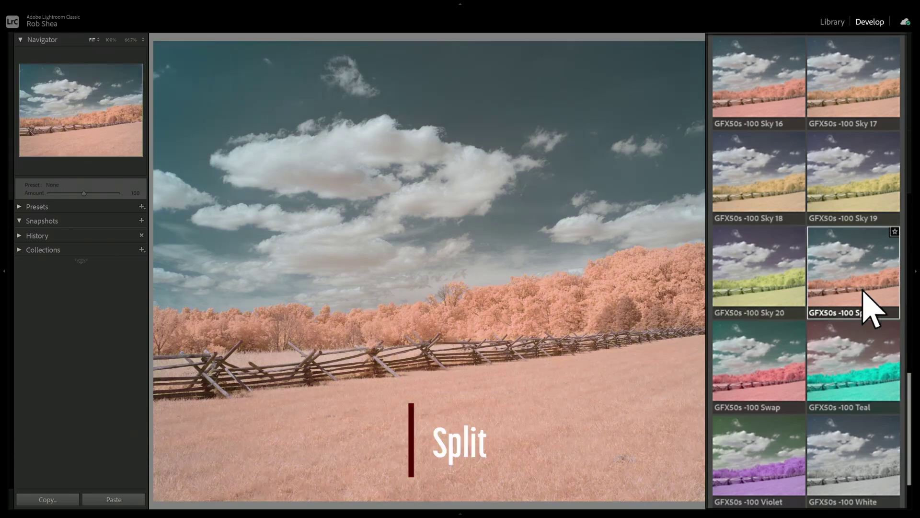
left_click(774, 356)
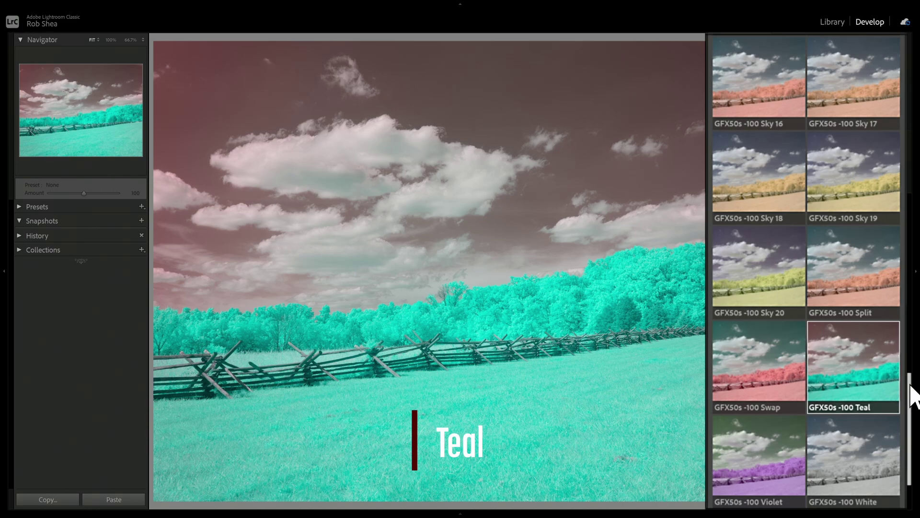
left_click_drag(910, 380, 911, 421)
left_click(769, 368)
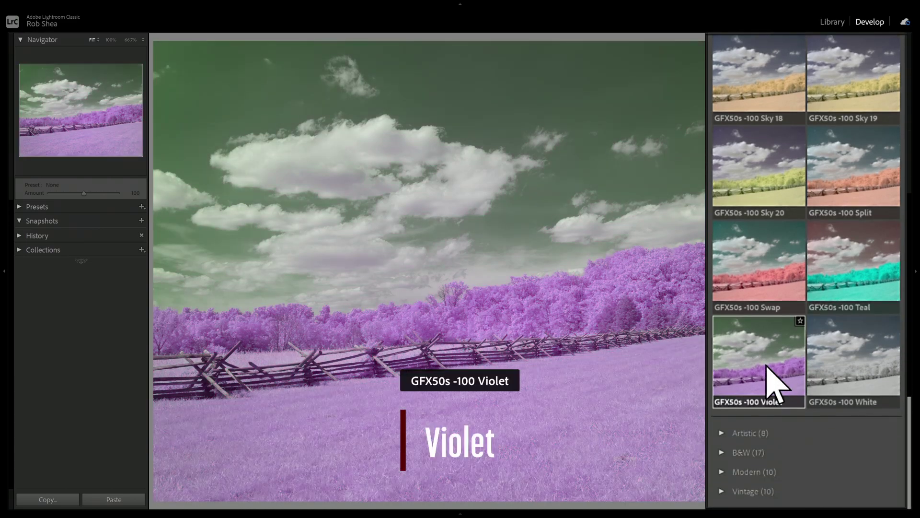
left_click(842, 378)
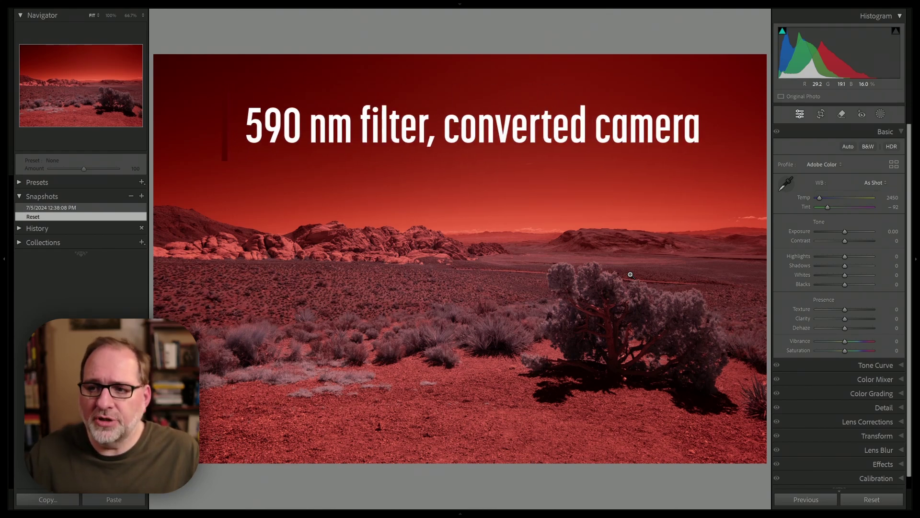
Sample a neutral ground spot for Temp 2000, Tint -73, then show the profile list.
left_click(786, 184)
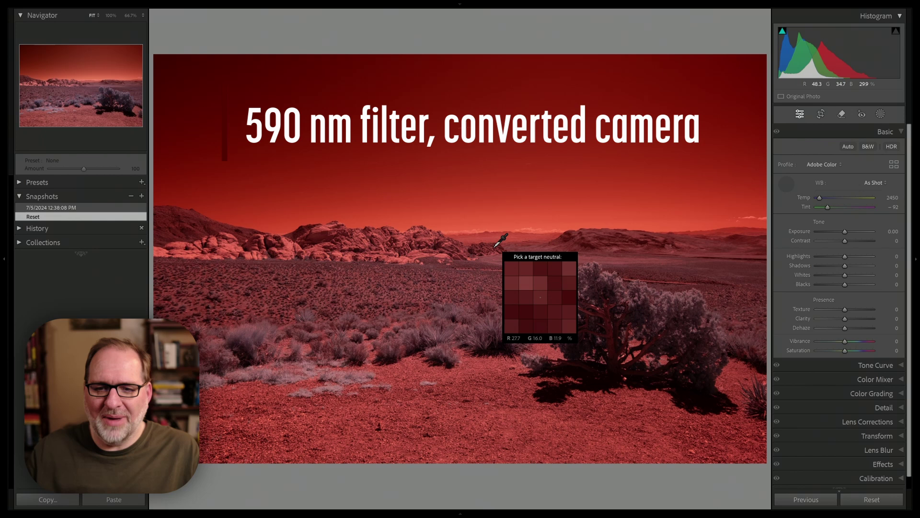
left_click(476, 376)
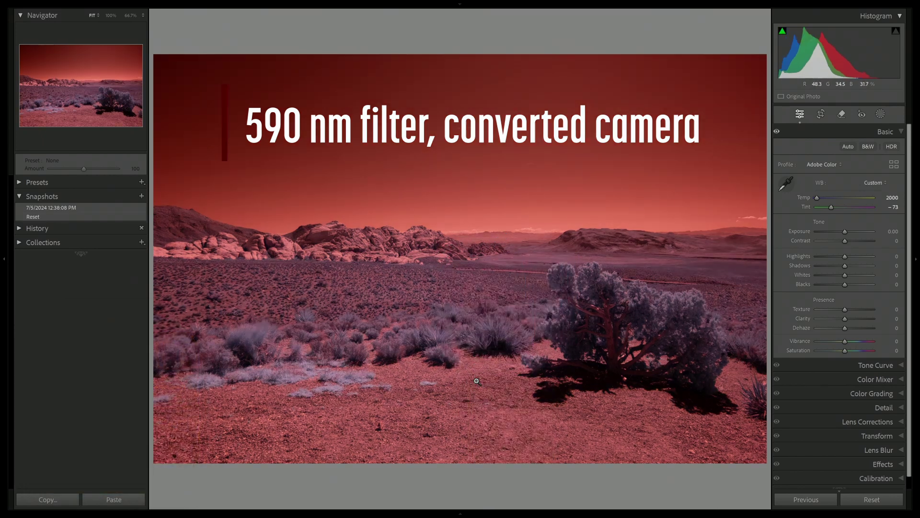
left_click(837, 164)
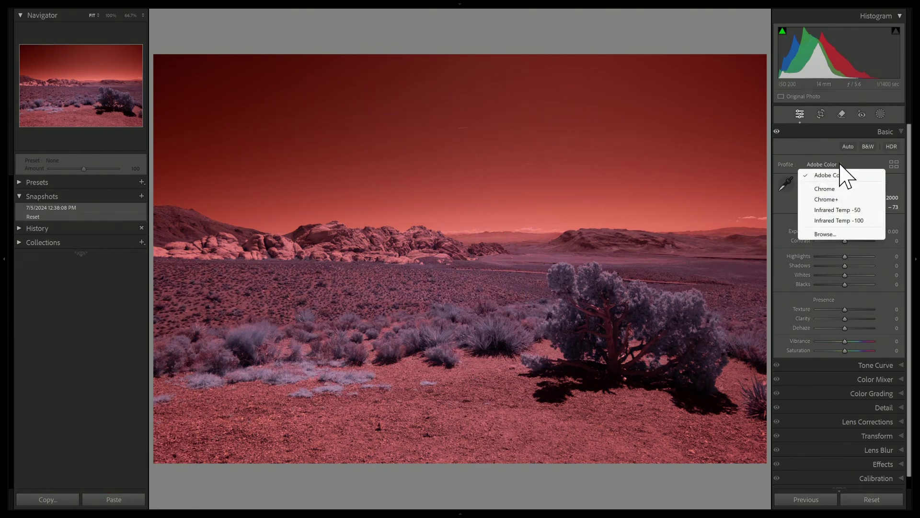
Apply Infrared Temp -100 and re-sample the horizon sky, ground and distant rocks until Temp 5150, Tint -77.
left_click(836, 220)
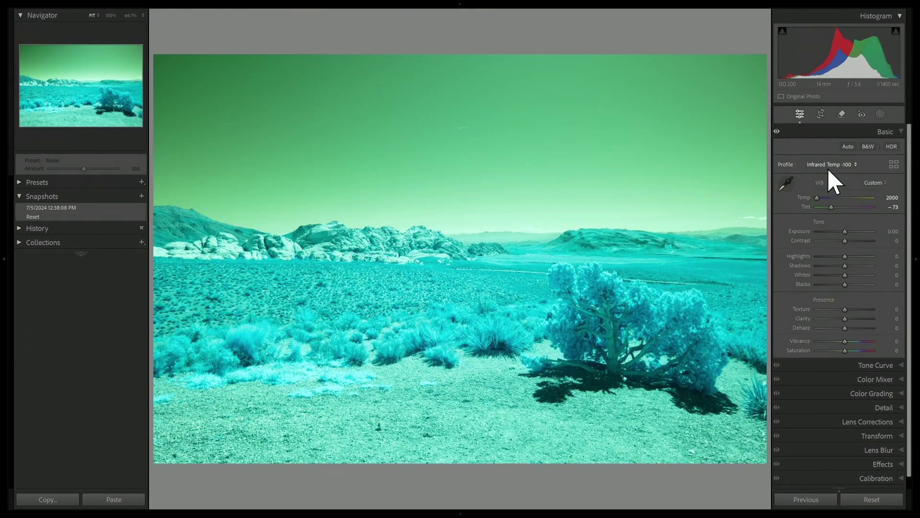
left_click(794, 184)
left_click(755, 217)
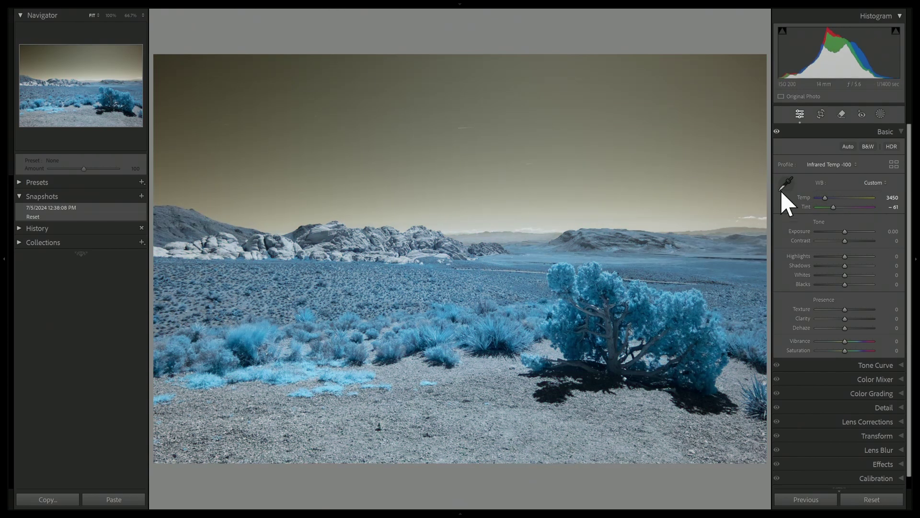
left_click(785, 184)
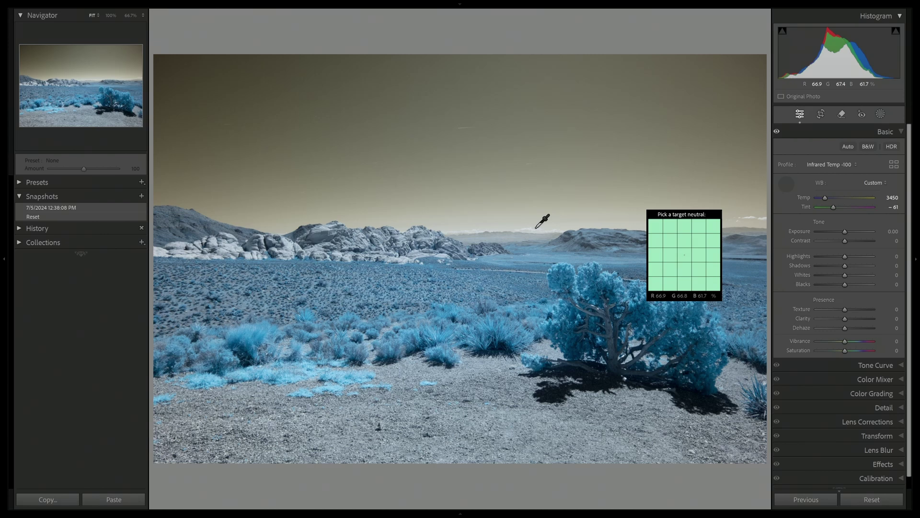
left_click(481, 366)
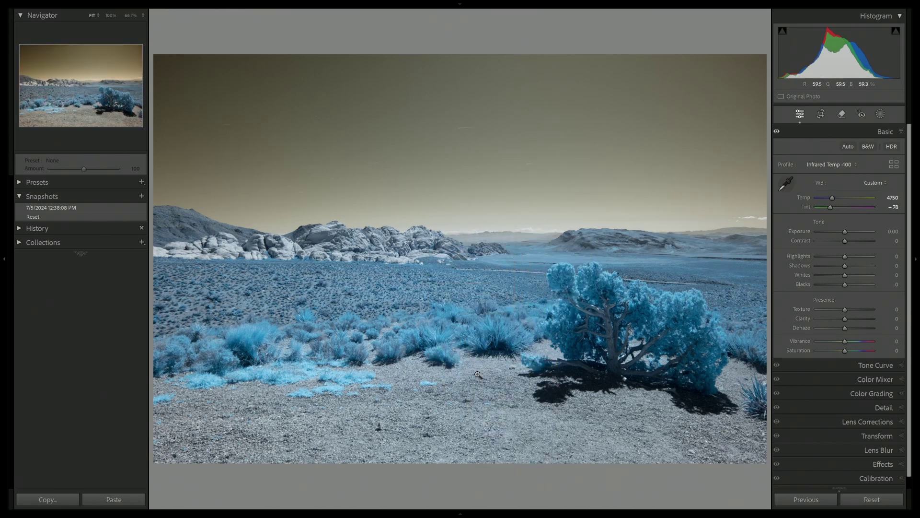
key("w")
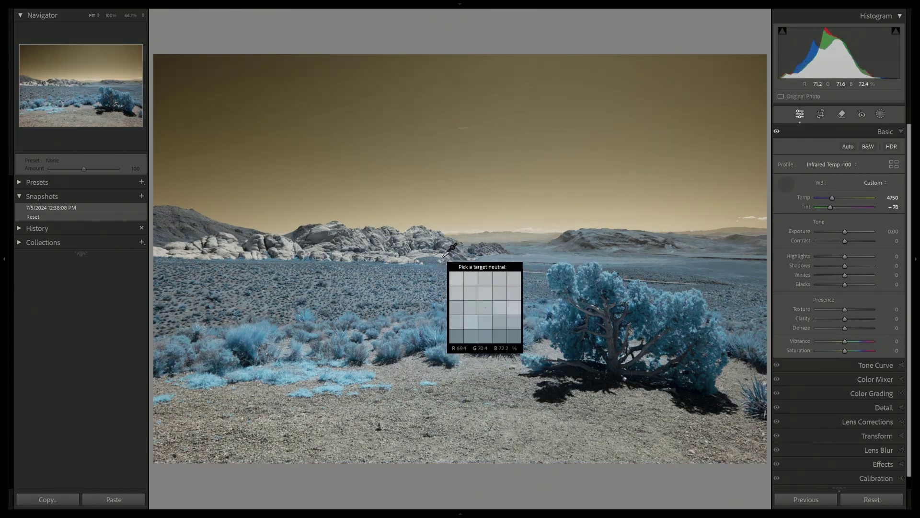
left_click(444, 259)
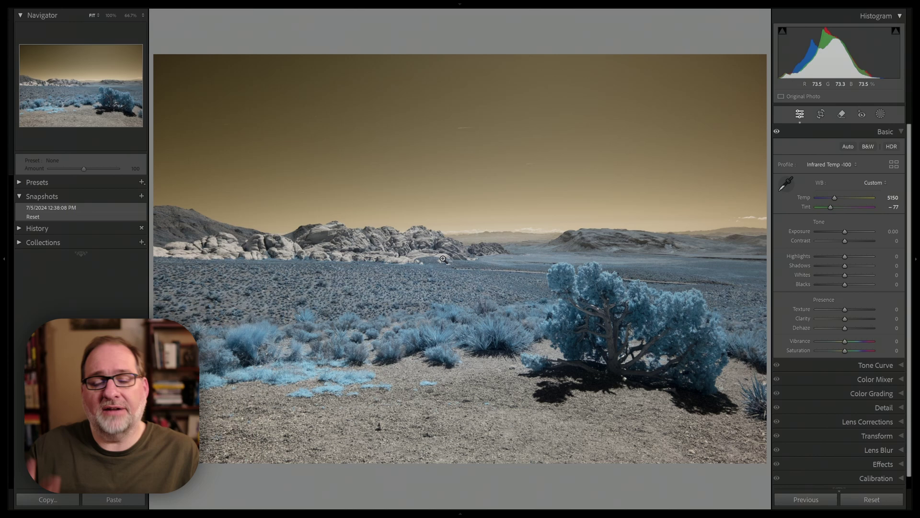
Apply the X-T20 -100 Amber profile from the Profile Browser to the desert photo.
left_click(894, 164)
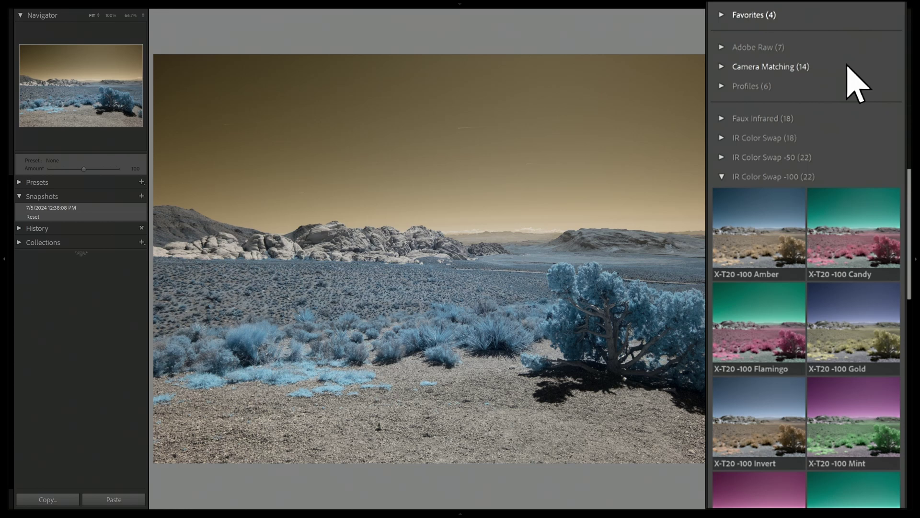
left_click_drag(910, 209, 910, 246)
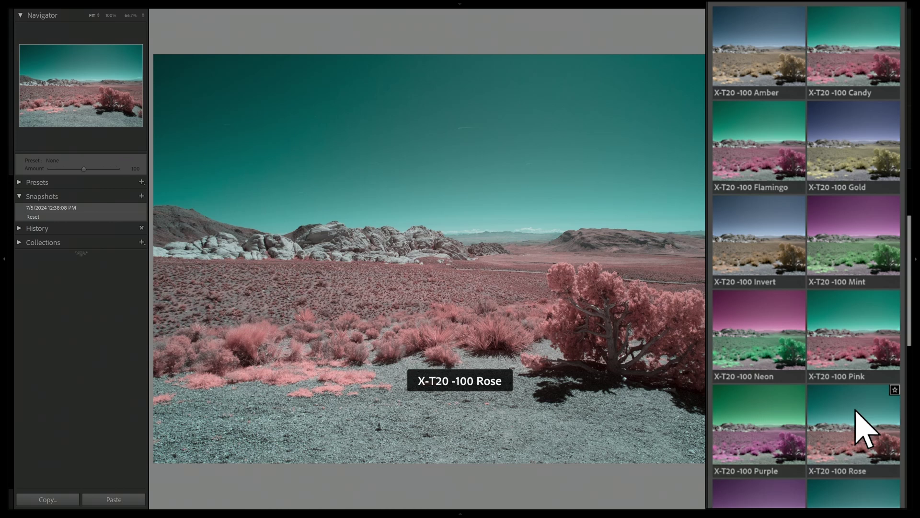
left_click_drag(910, 267, 917, 391)
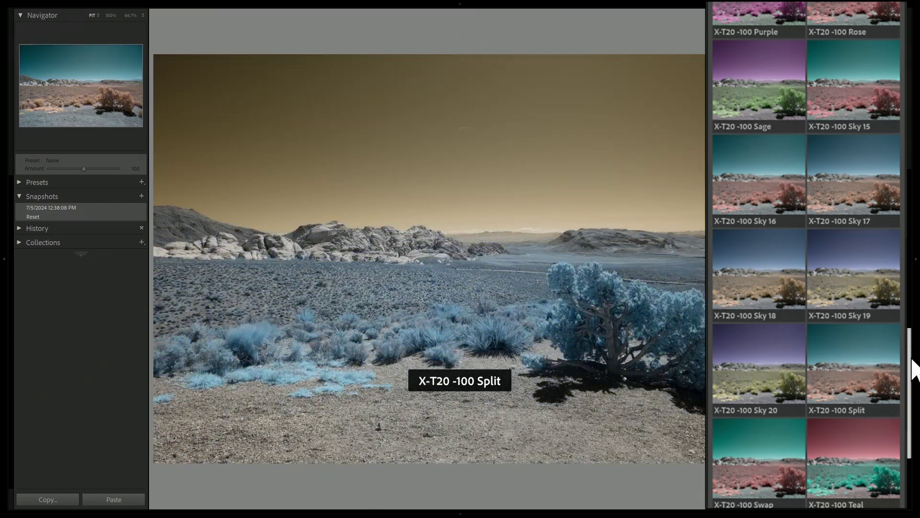
left_click_drag(915, 370, 916, 402)
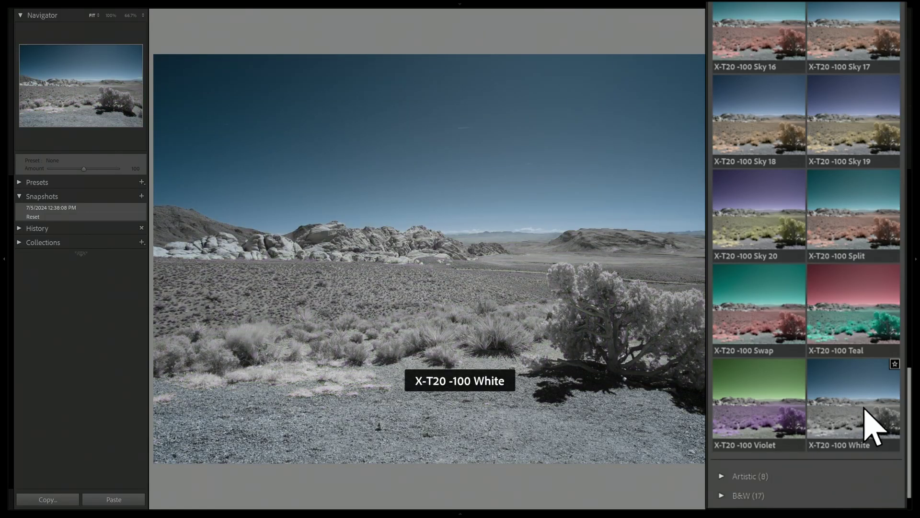
left_click_drag(909, 402, 917, 277)
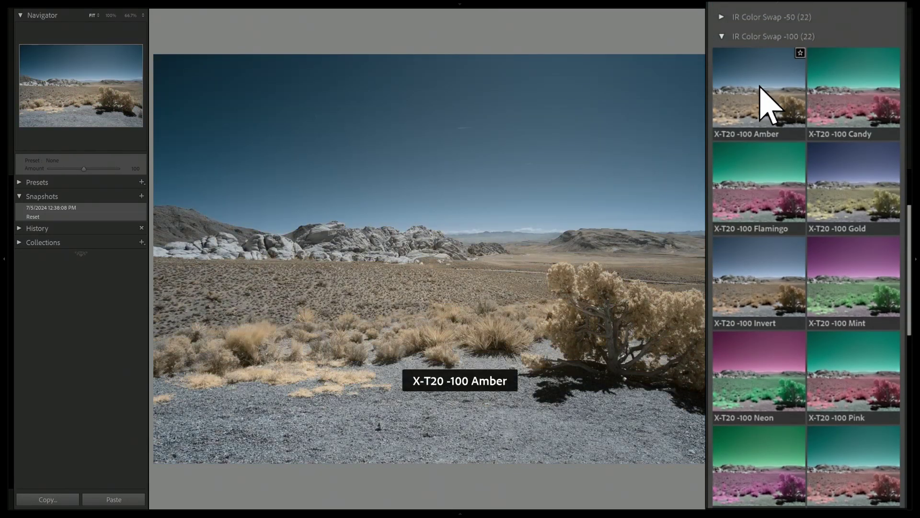
left_click(762, 90)
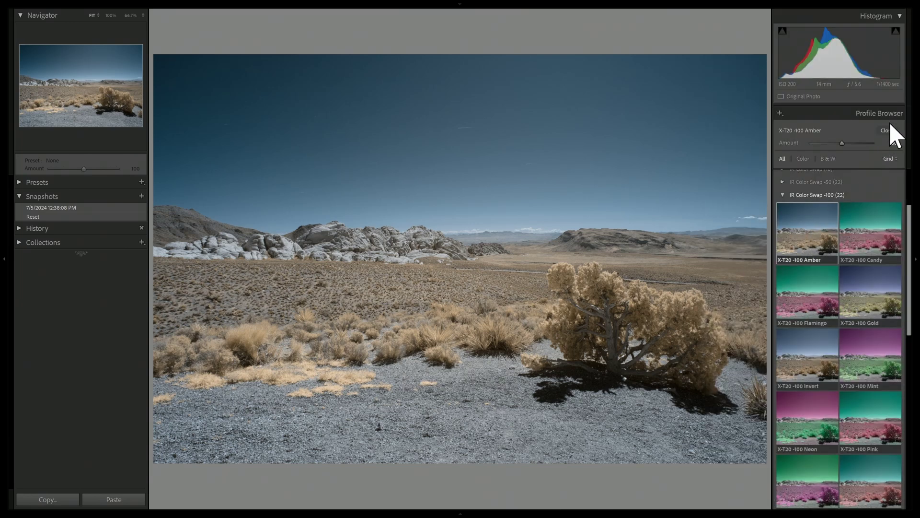
Try several Temp values, then eyedropper a neutral spot for Temp 4850, Tint -78.
left_click(888, 131)
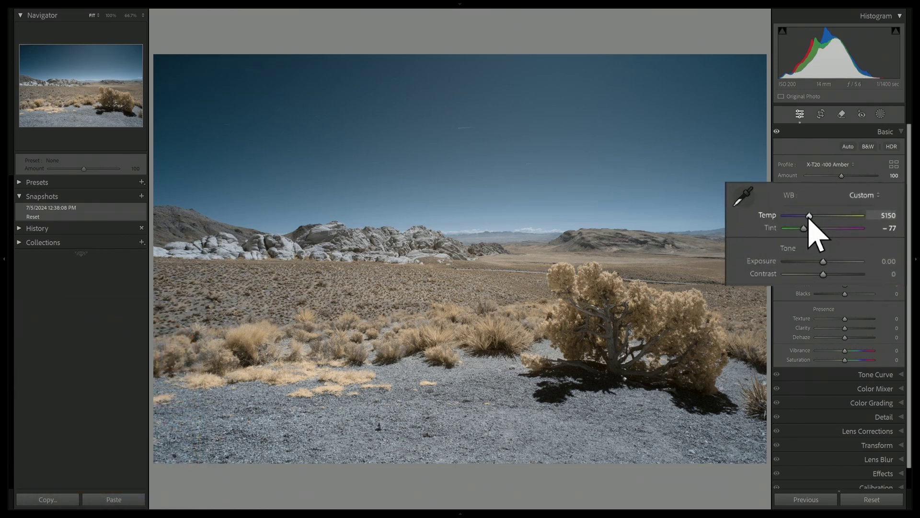
left_click_drag(797, 225, 785, 224)
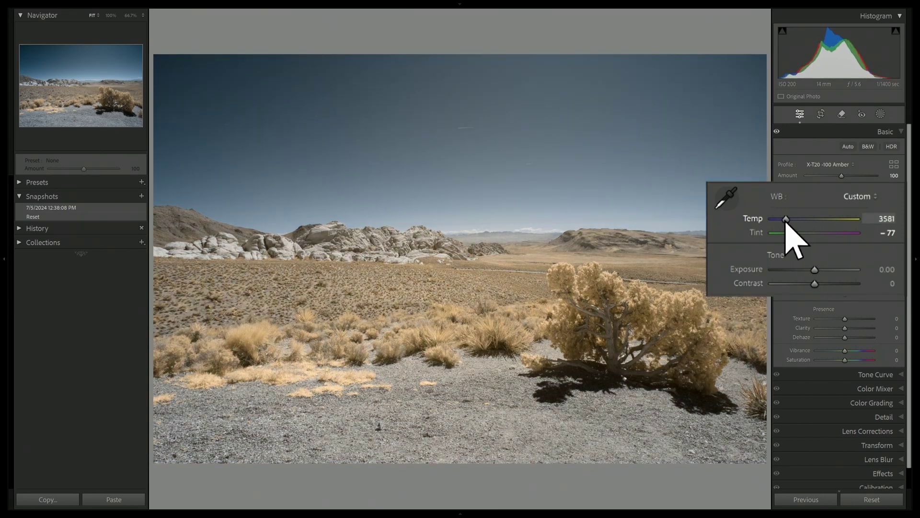
left_click_drag(786, 219, 781, 221)
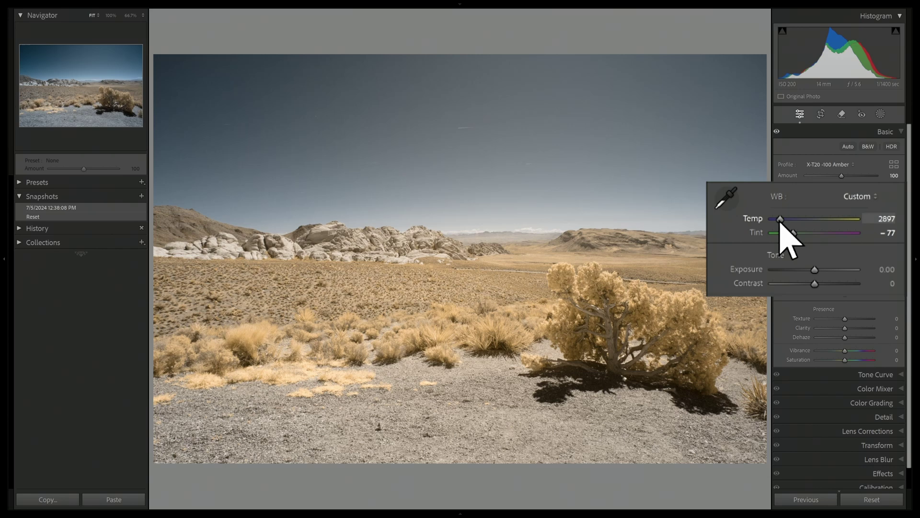
left_click_drag(781, 226, 811, 225)
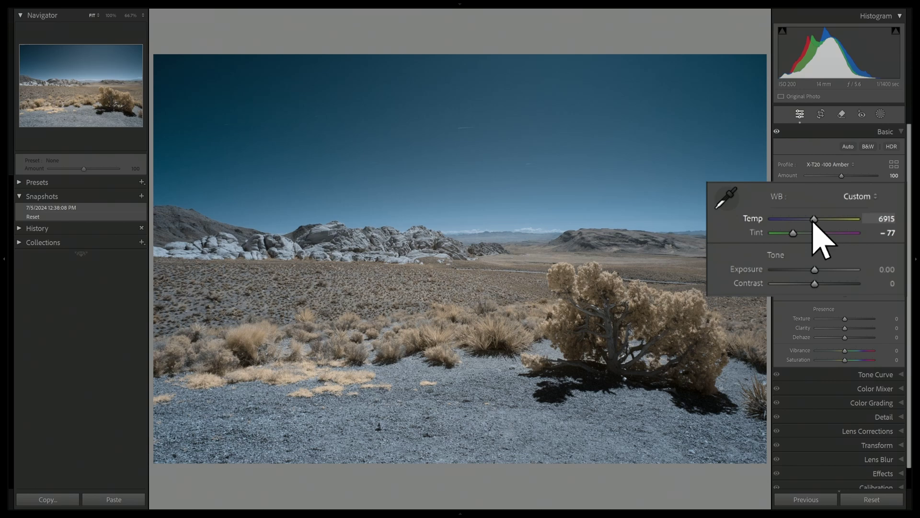
mouse_move(814, 223)
left_mouse_down()
mouse_move(805, 223)
mouse_move(836, 209)
left_mouse_up()
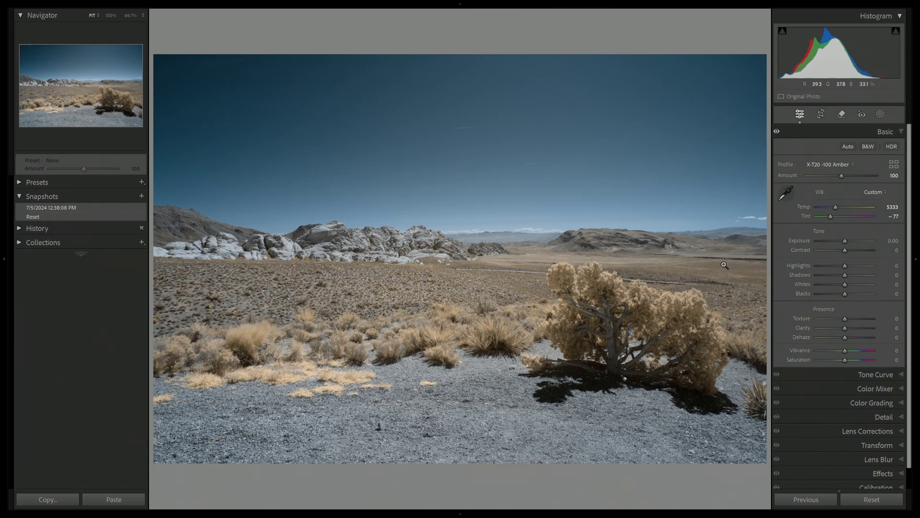
left_click(787, 193)
left_click(418, 253)
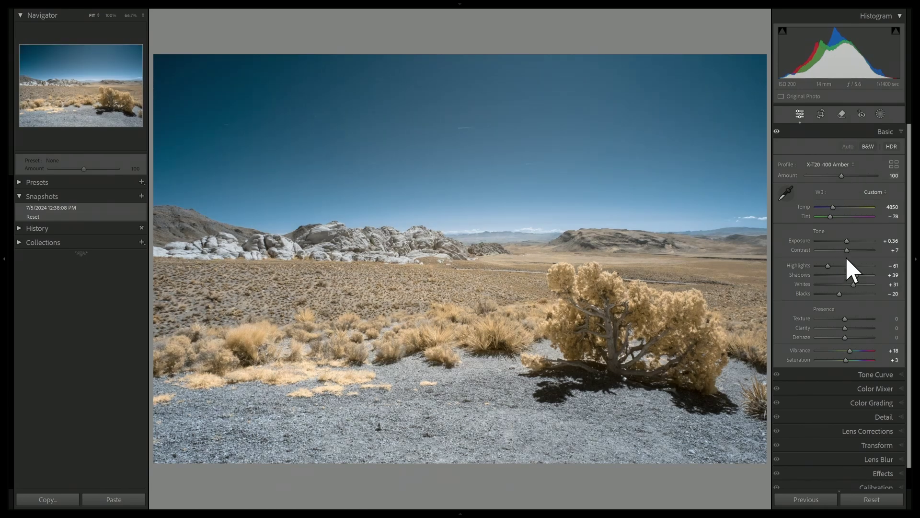
Drag the Highlights slider down to -100, leaving Shadows at +39.
left_click_drag(828, 266, 772, 288)
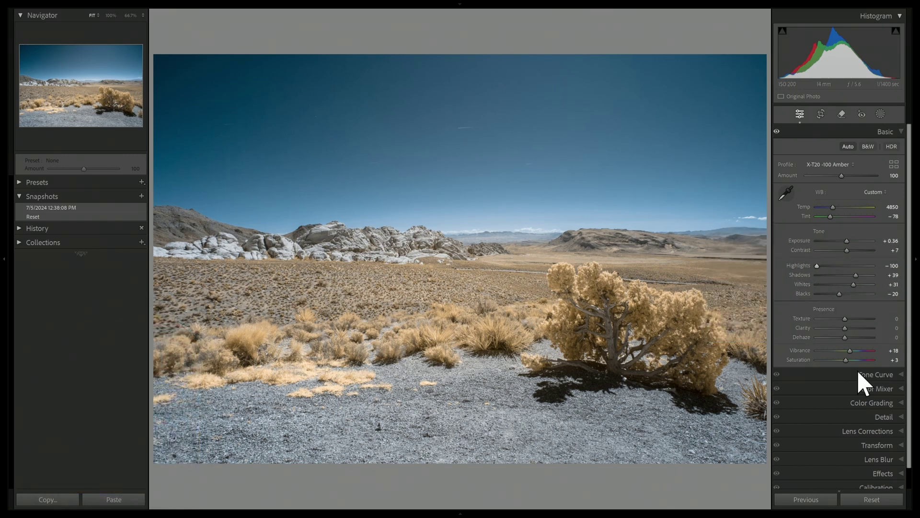
Set the point curve to Medium Contrast after briefly trying Strong Contrast.
left_click(877, 376)
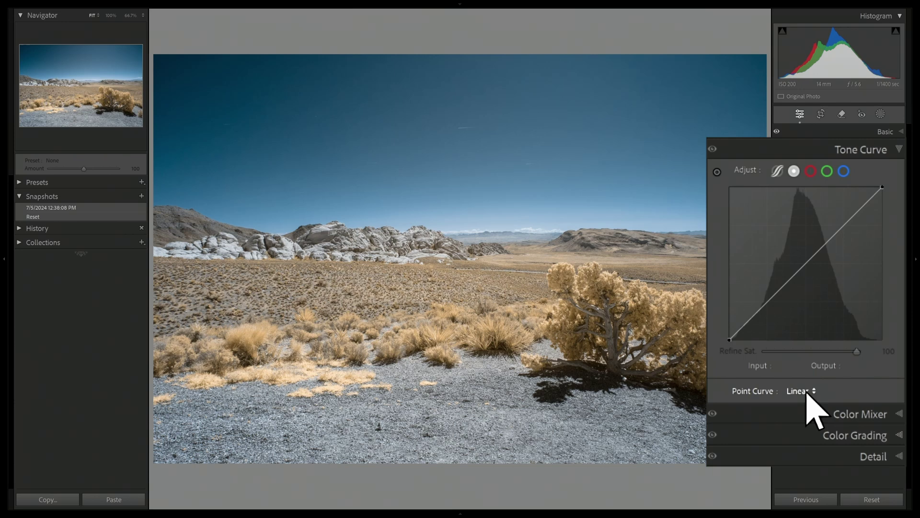
left_click(799, 391)
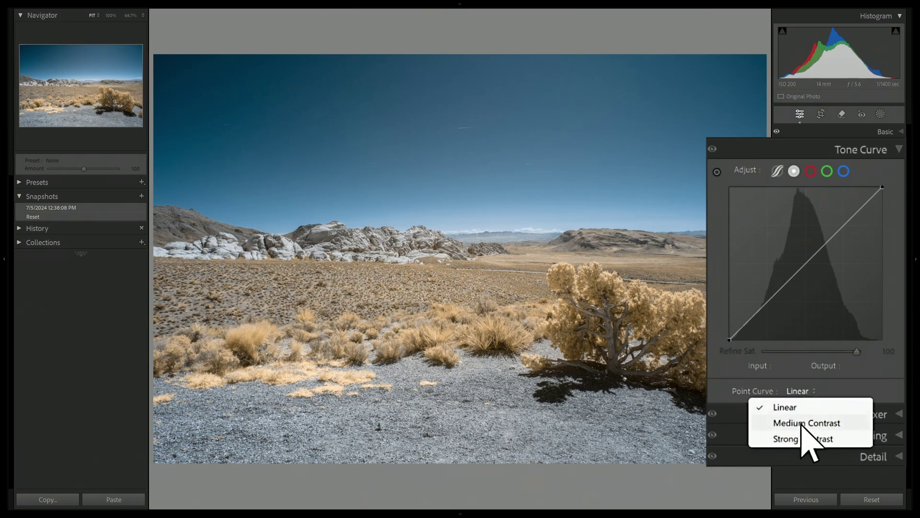
left_click(803, 424)
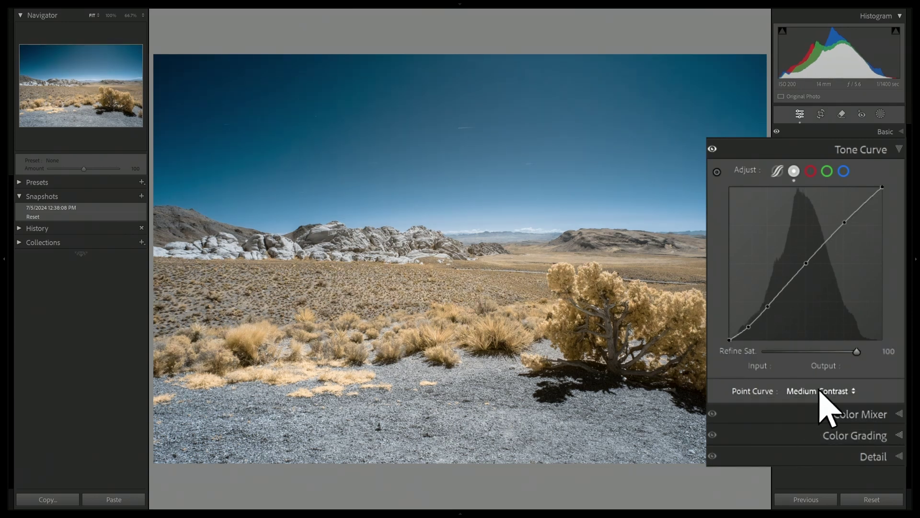
left_click(820, 391)
left_click(818, 450)
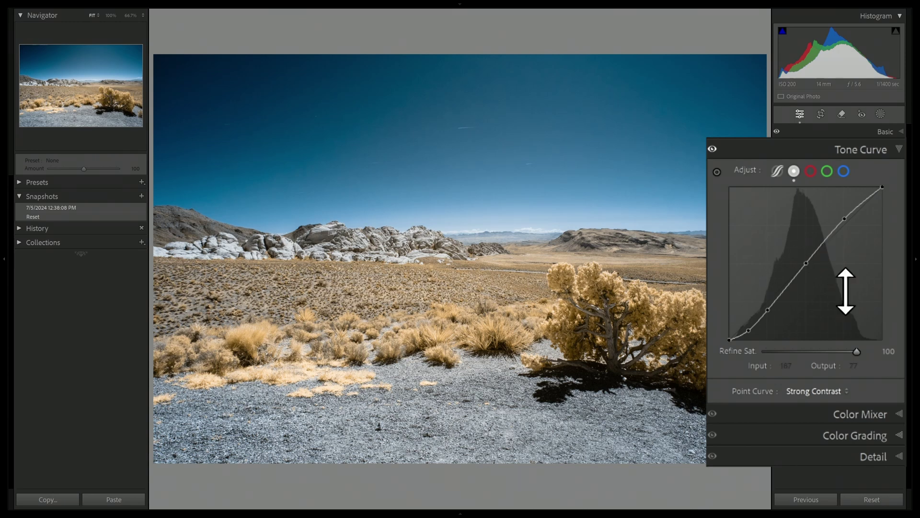
left_click(818, 391)
left_click(819, 423)
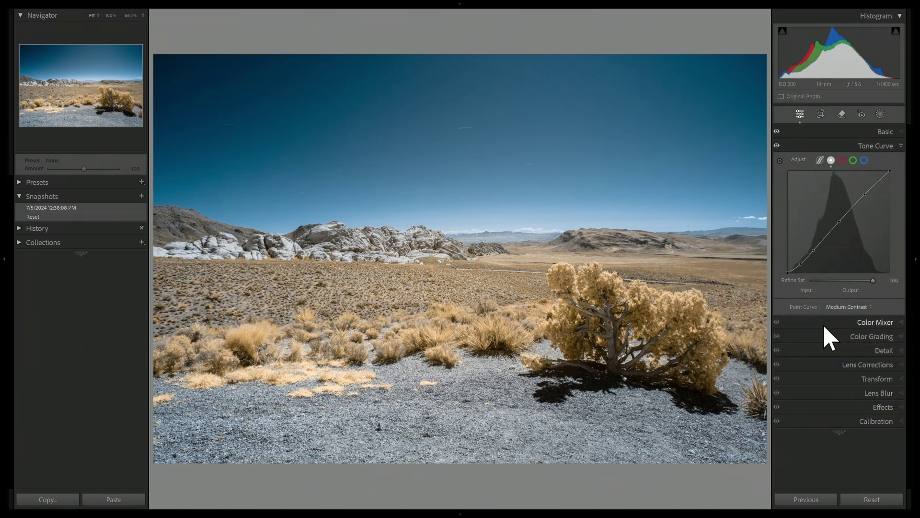
Collapse Tone Curve and add a Sky mask, creating Mask 1 over the sky.
left_click(874, 146)
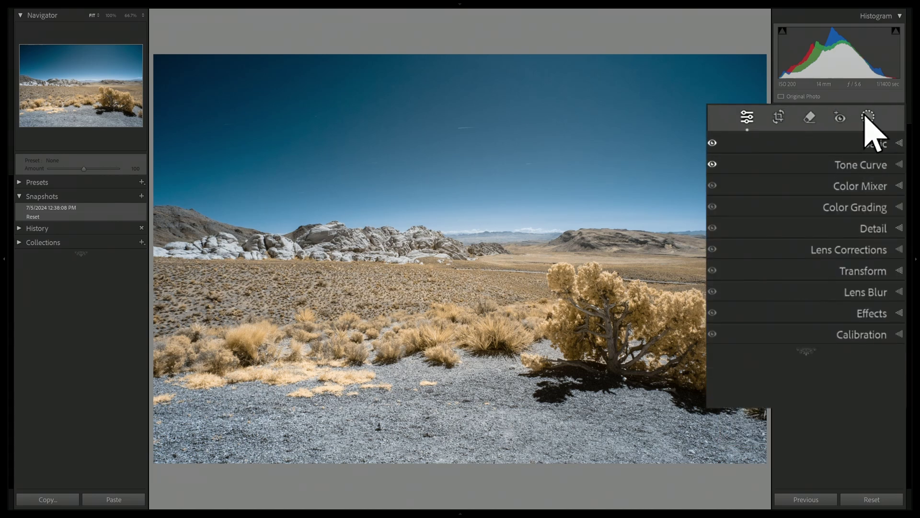
left_click(867, 118)
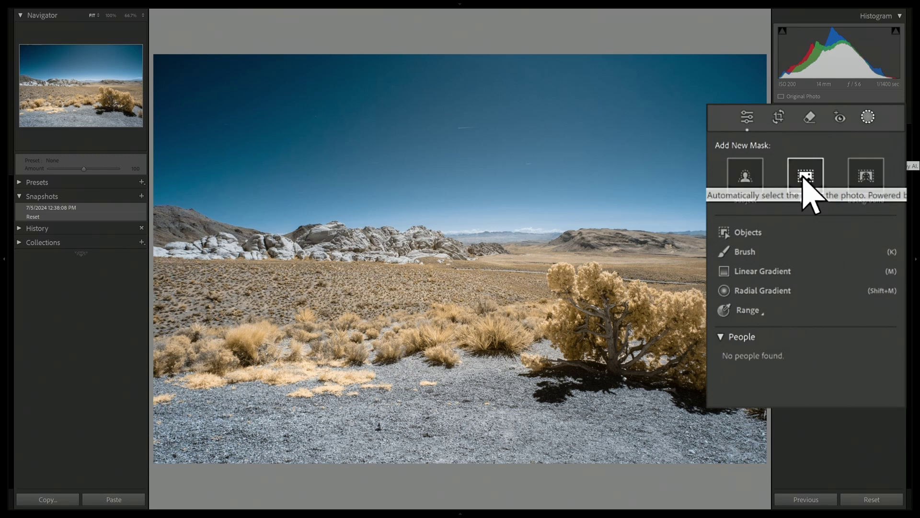
left_click(804, 178)
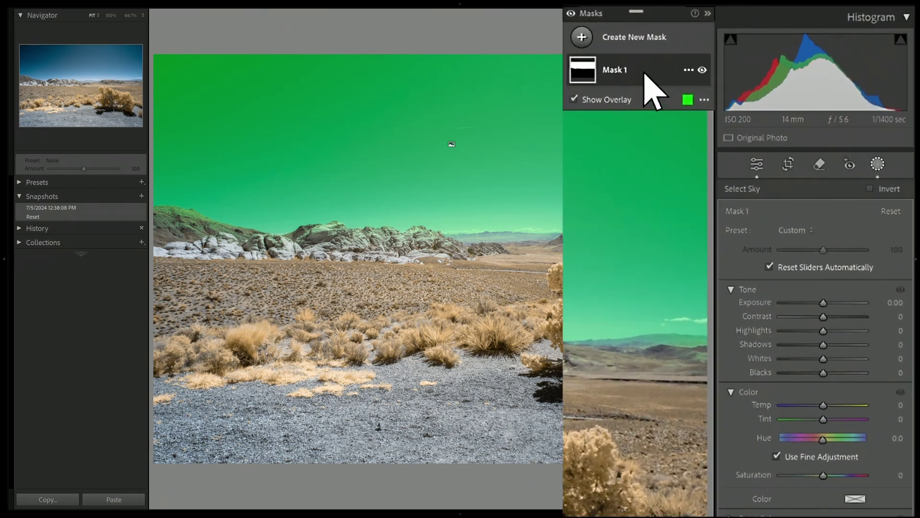
Rename Mask 1 to 'sky' and expand its components.
left_click(644, 73)
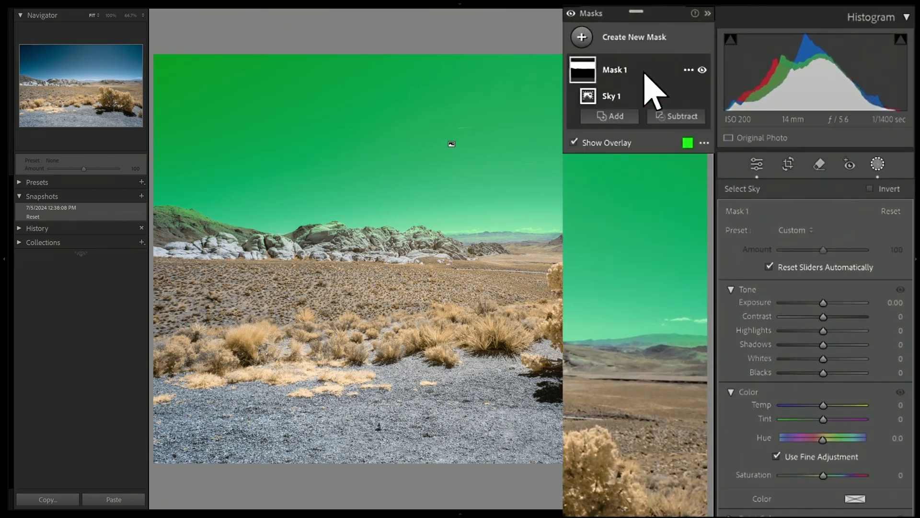
double_click(615, 70)
type("sky")
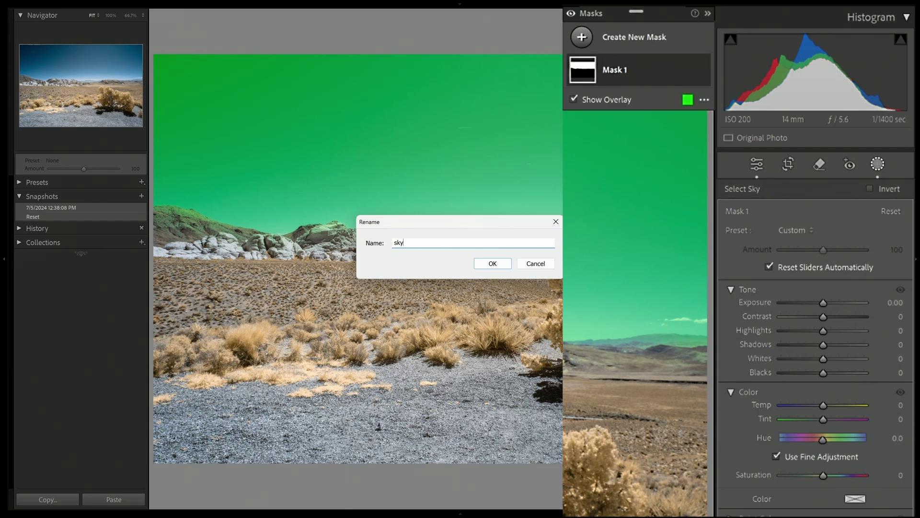
key("Return")
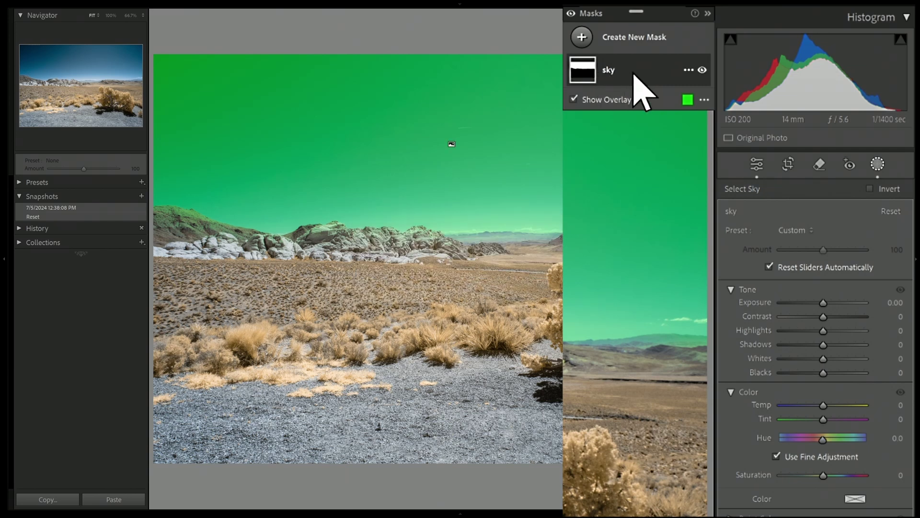
left_click(633, 74)
left_click(678, 118)
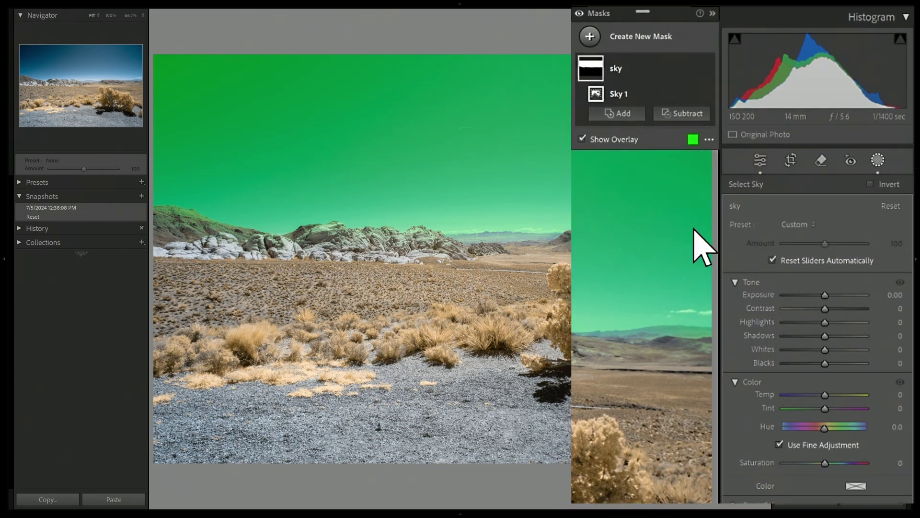
Brush an Object subtraction along the horizon mountains, excluding them from the sky mask.
mouse_move(719, 252)
left_mouse_down()
mouse_move(742, 252)
mouse_move(442, 246)
left_mouse_up()
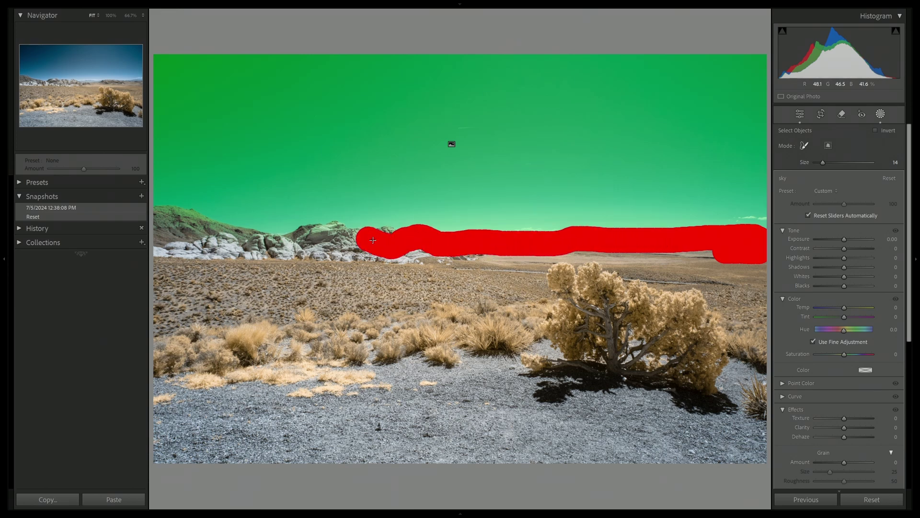
mouse_move(374, 247)
left_mouse_down()
mouse_move(335, 234)
mouse_move(265, 239)
mouse_move(172, 217)
mouse_move(287, 254)
mouse_move(511, 263)
mouse_move(609, 251)
mouse_move(738, 255)
left_mouse_up()
mouse_move(677, 257)
left_mouse_down()
mouse_move(510, 286)
mouse_move(705, 283)
left_mouse_up()
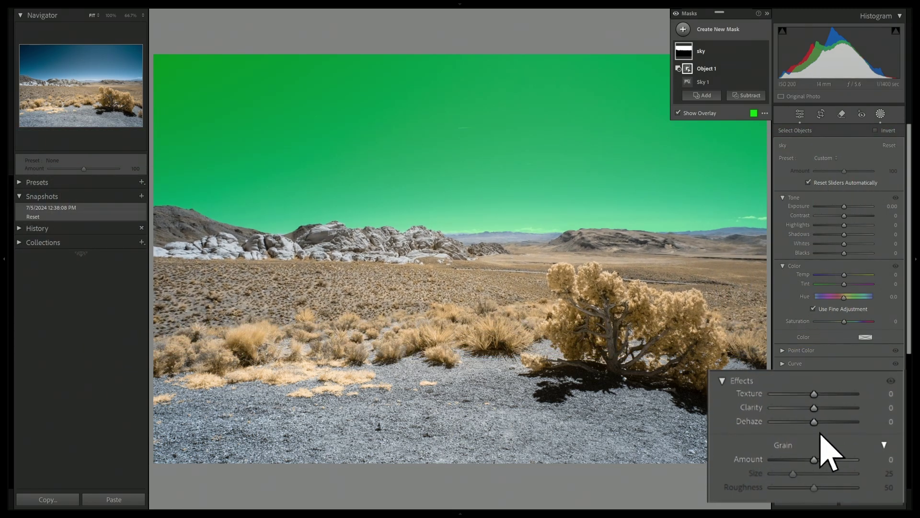
Set the sky mask's Dehaze slider to 14.
left_click_drag(813, 421, 820, 424)
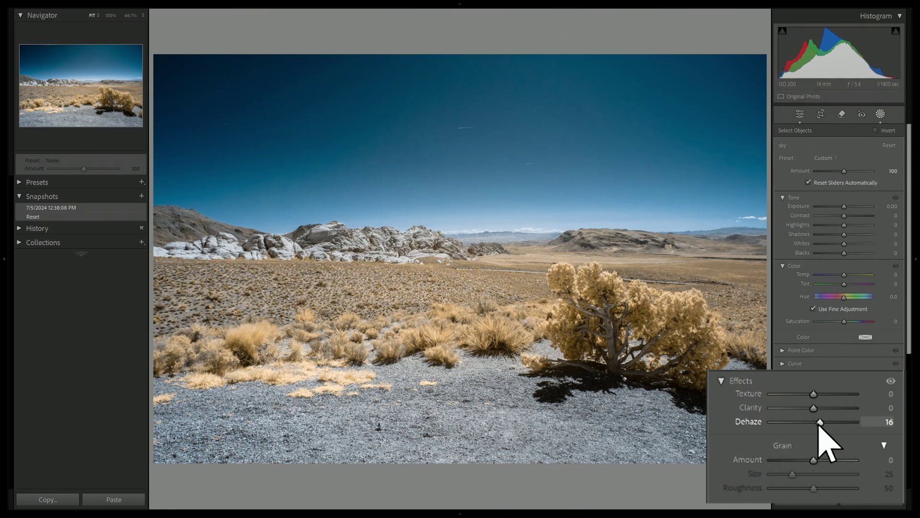
left_click_drag(820, 424, 819, 425)
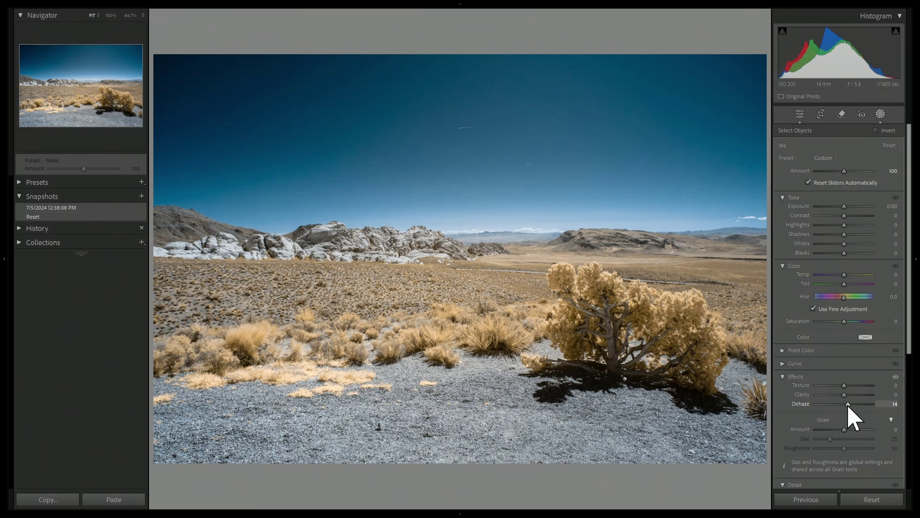
Duplicate and invert the sky mask as 'sky inverted', raising its Texture to 22.
left_click(880, 114)
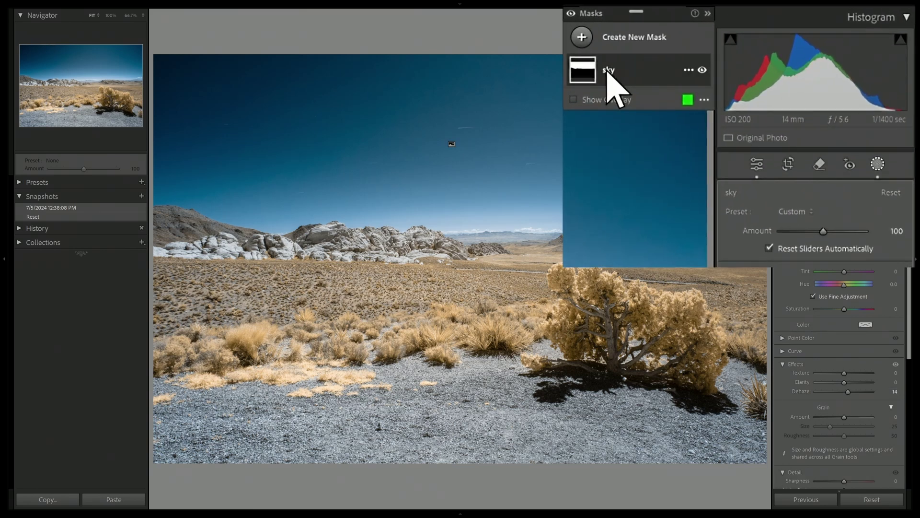
right_click(609, 73)
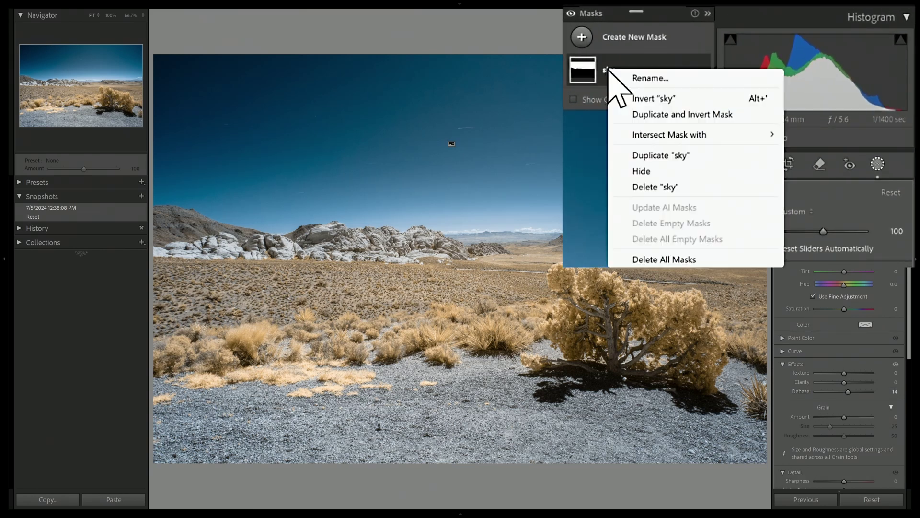
left_click(654, 115)
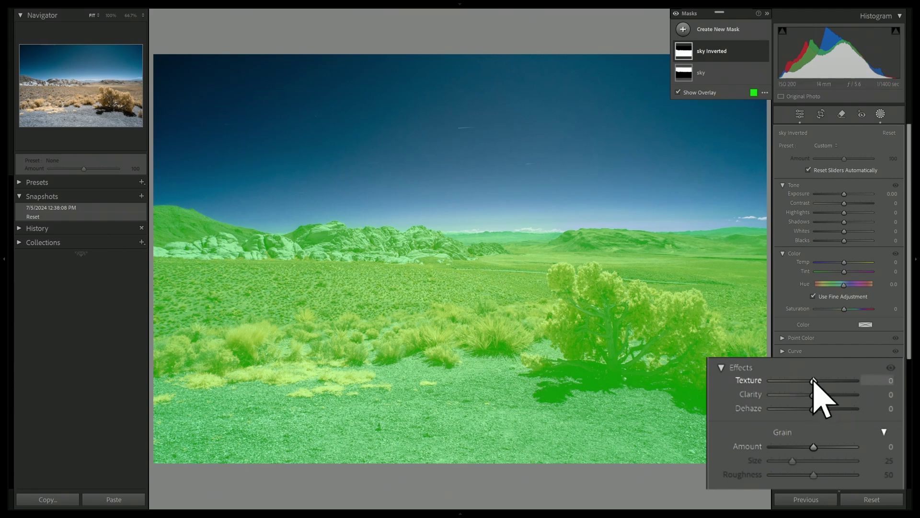
mouse_move(813, 380)
left_mouse_down()
mouse_move(824, 380)
mouse_move(821, 395)
left_mouse_up()
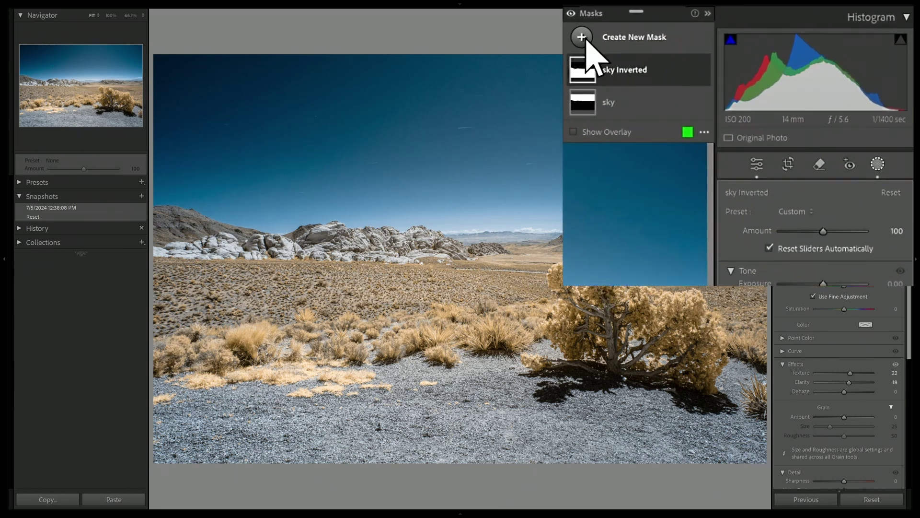
Draw a linear gradient up from the photo's bottom and set its Exposure to -0.33.
left_click(587, 40)
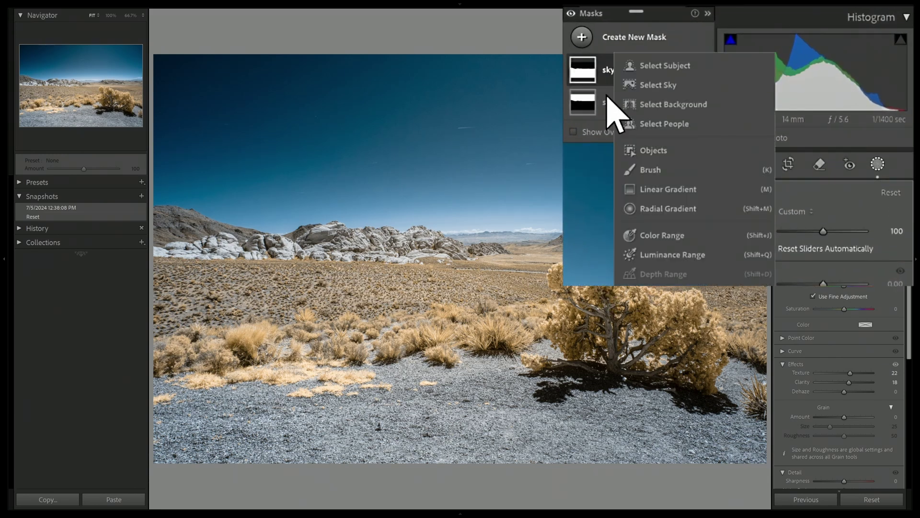
left_click(665, 191)
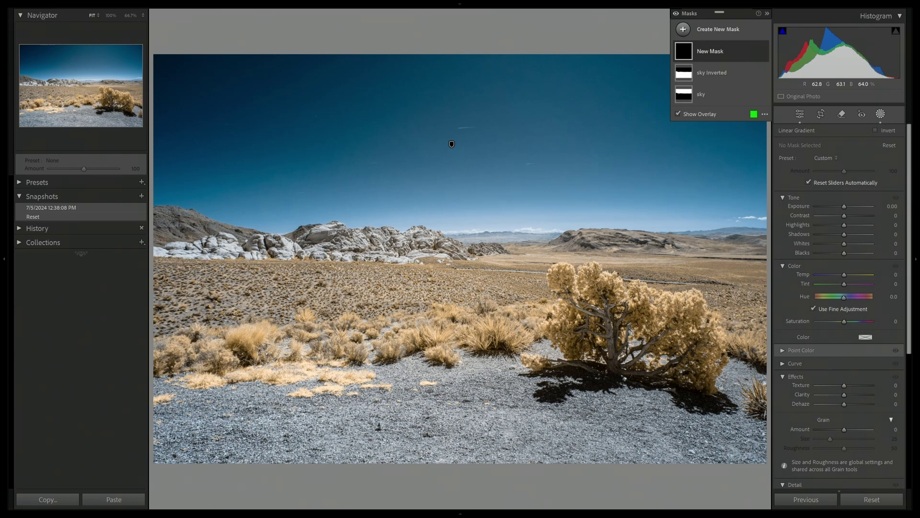
left_click_drag(486, 377, 489, 324)
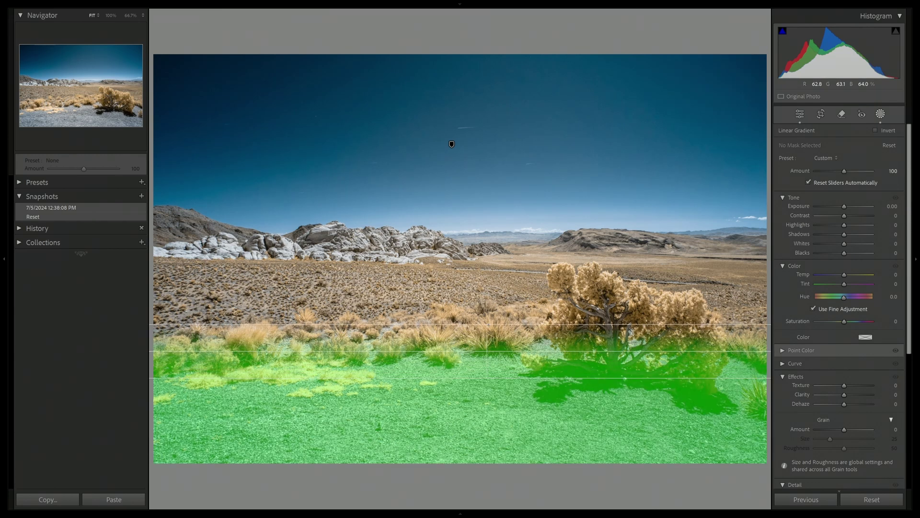
left_click_drag(488, 323, 487, 323)
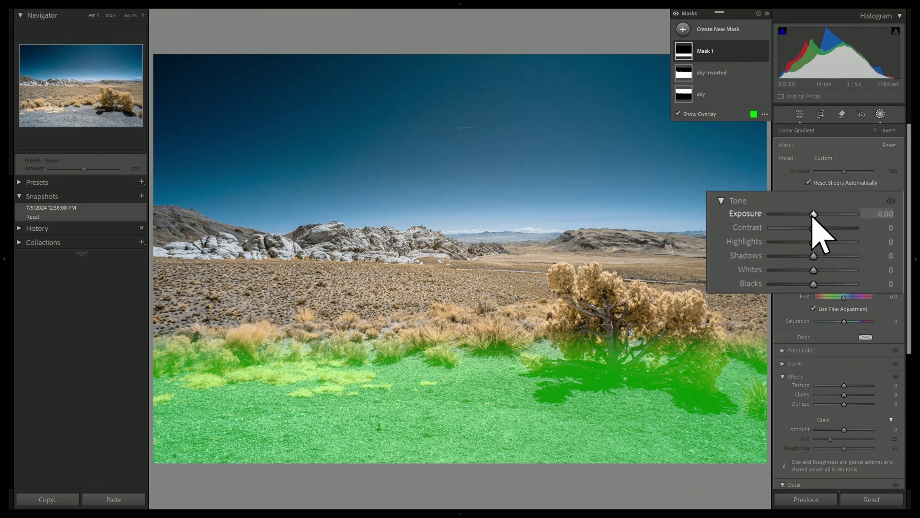
left_click_drag(810, 216, 810, 216)
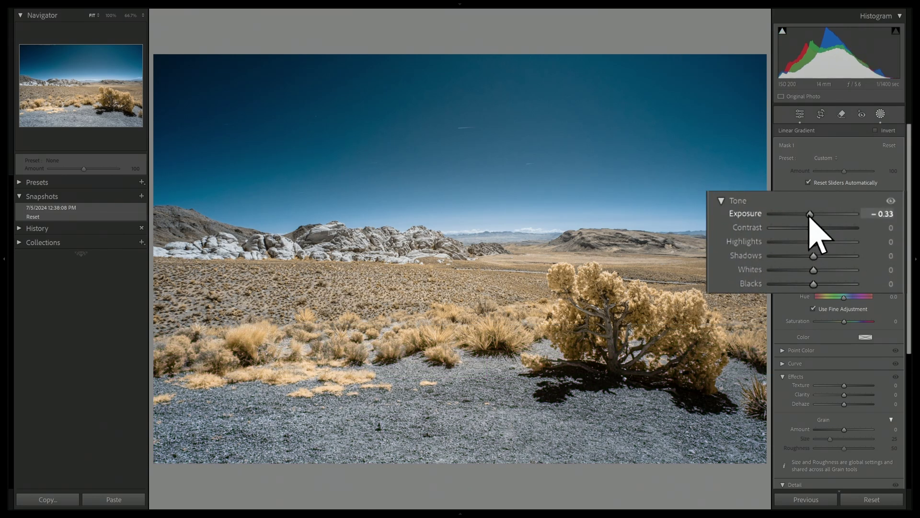
left_click_drag(810, 215, 814, 226)
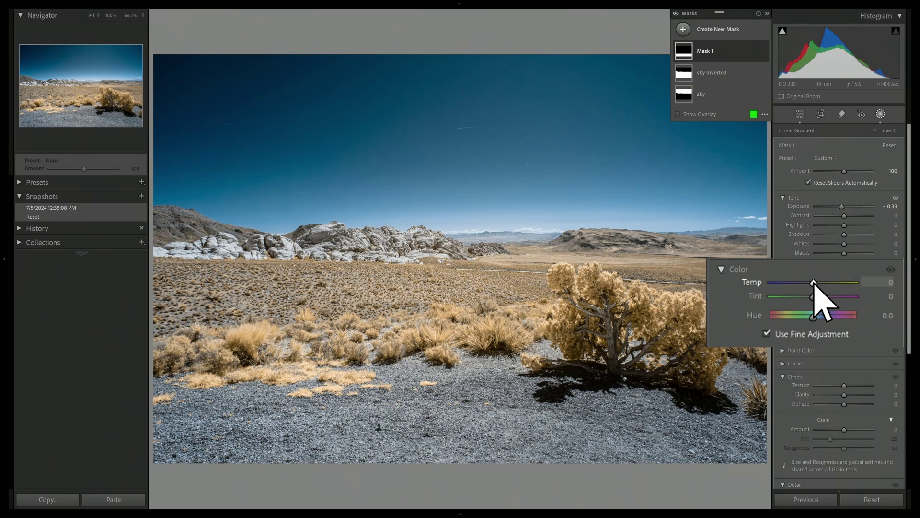
Lower the foreground gradient mask's Temp to -33.
mouse_move(814, 282)
left_mouse_down()
mouse_move(743, 283)
mouse_move(855, 286)
mouse_move(800, 287)
left_mouse_up()
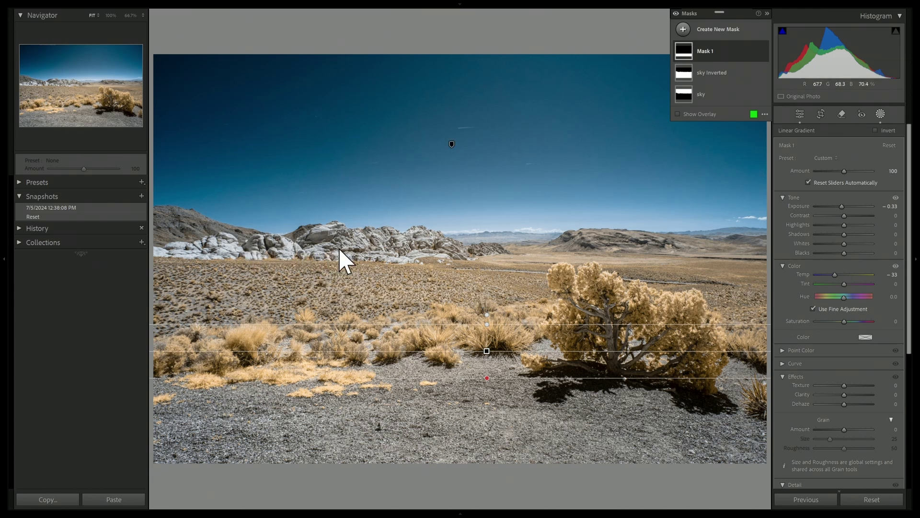
Create Mask 2 with an object selection brushed across the distant rocks and horizon hills.
left_click(683, 30)
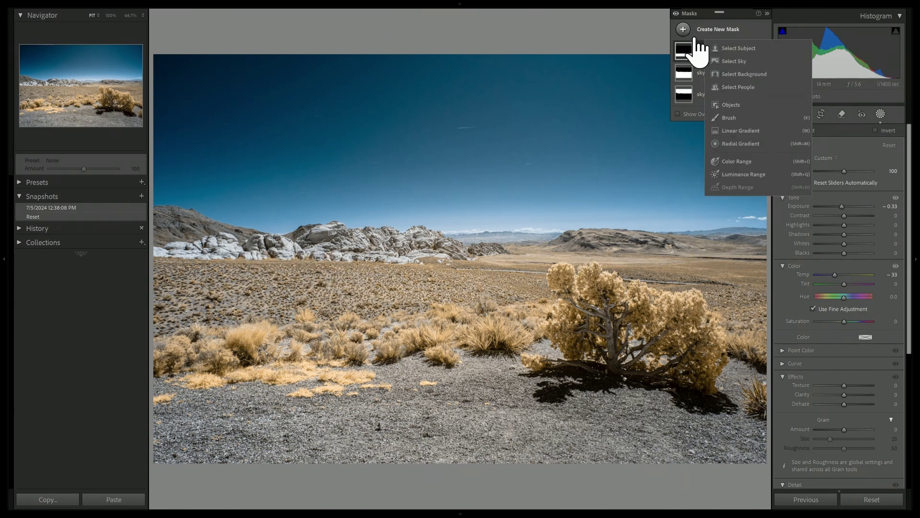
left_click(735, 130)
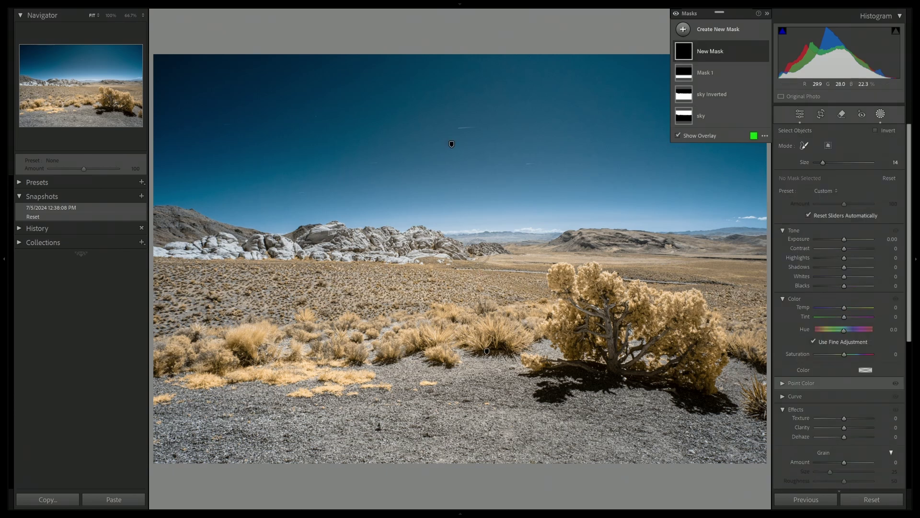
mouse_move(476, 243)
left_mouse_down()
mouse_move(156, 222)
mouse_move(186, 251)
left_mouse_up()
left_click_drag(267, 255, 432, 253)
mouse_move(491, 245)
left_mouse_down()
mouse_move(755, 242)
mouse_move(743, 252)
mouse_move(607, 248)
left_mouse_up()
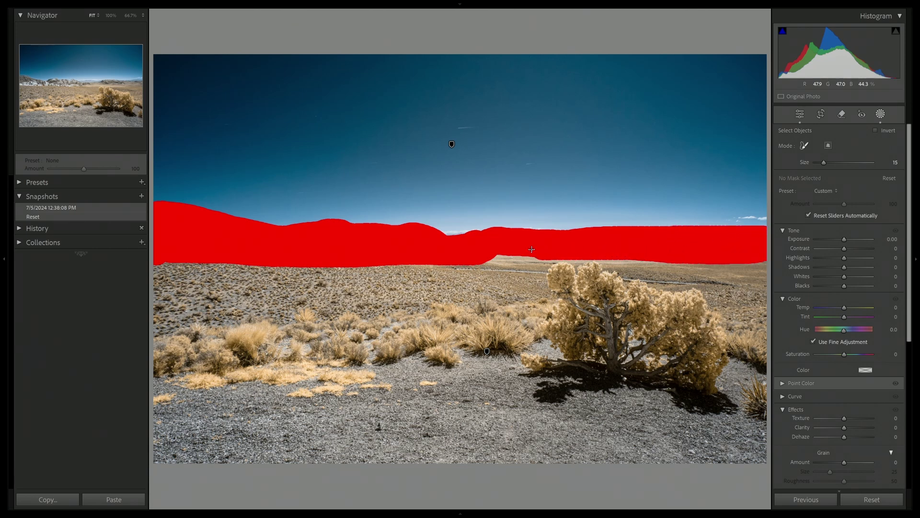
left_click_drag(476, 252, 489, 261)
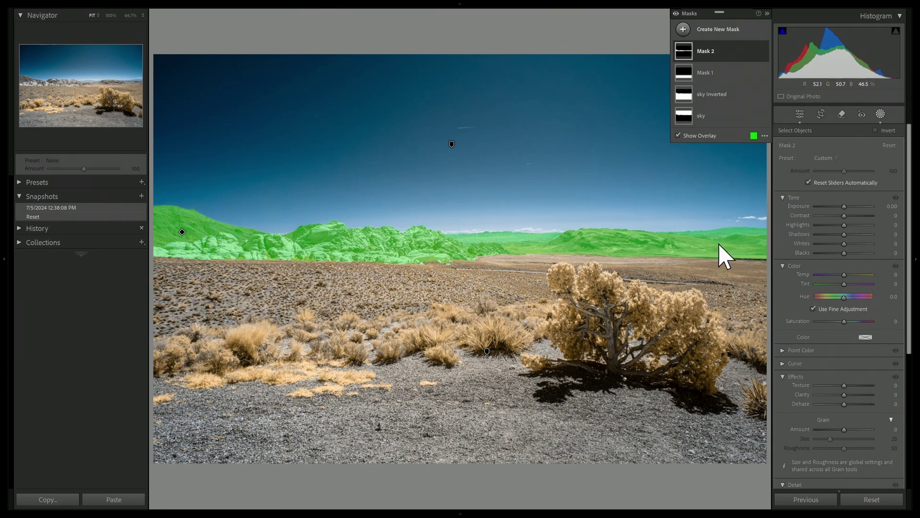
Give Mask 2 Dehaze 26 and Clarity 15, then review its Curve preset choices.
left_click_drag(845, 403, 826, 426)
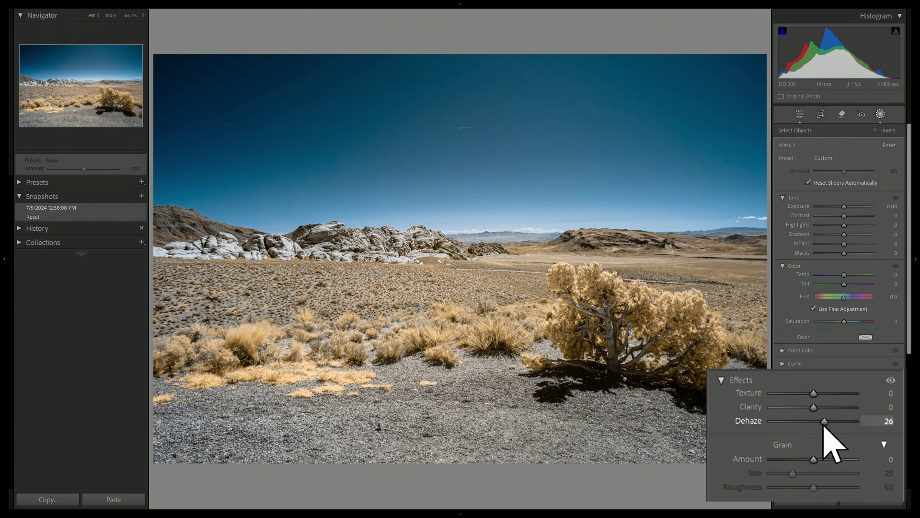
left_click_drag(814, 408, 818, 409)
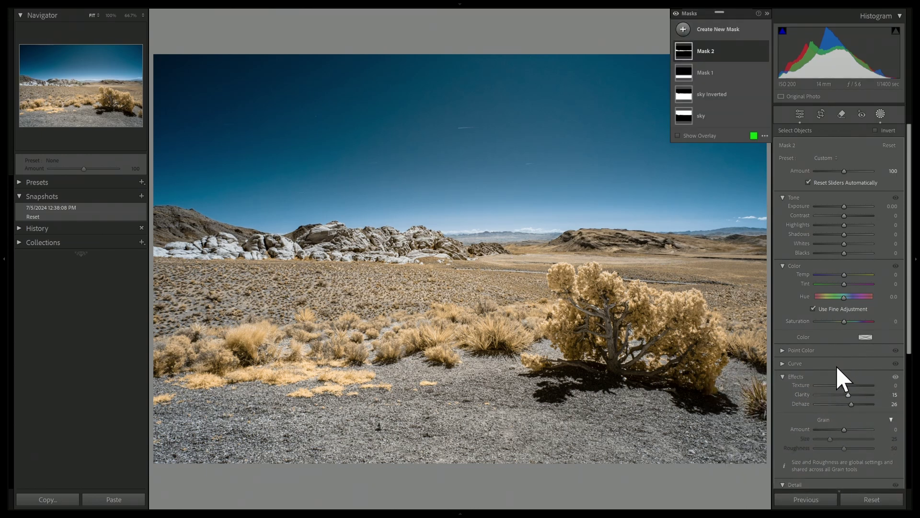
left_click(798, 364)
left_click_drag(910, 263, 910, 316)
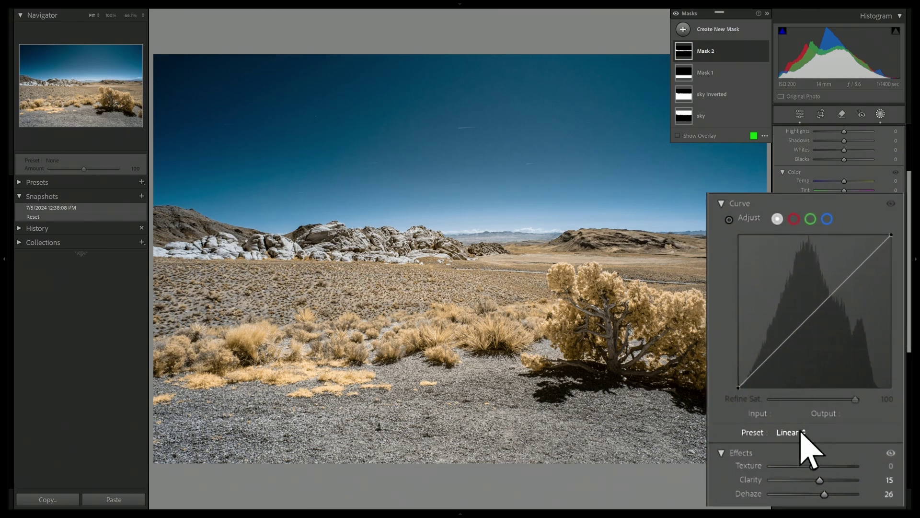
left_click(791, 434)
left_click(798, 466)
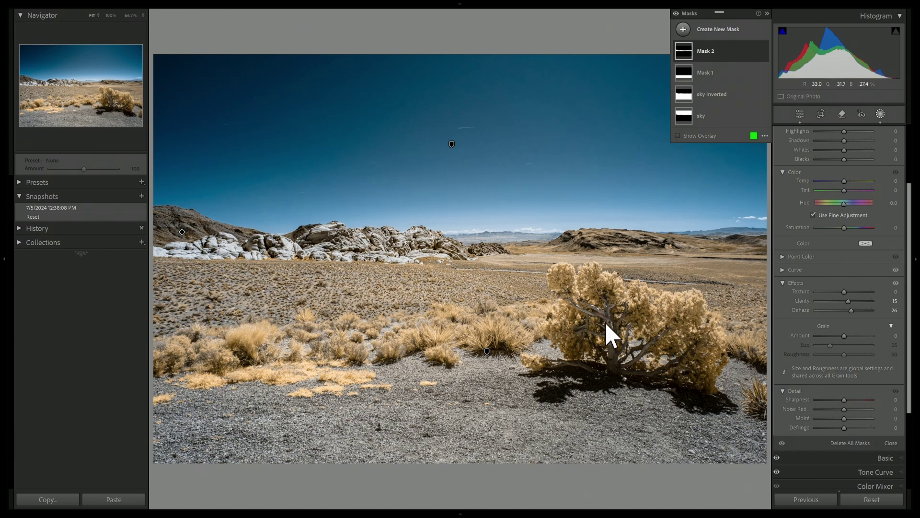
Start a new object-selection mask, Mask 3, over the large foreground tree.
left_click(683, 29)
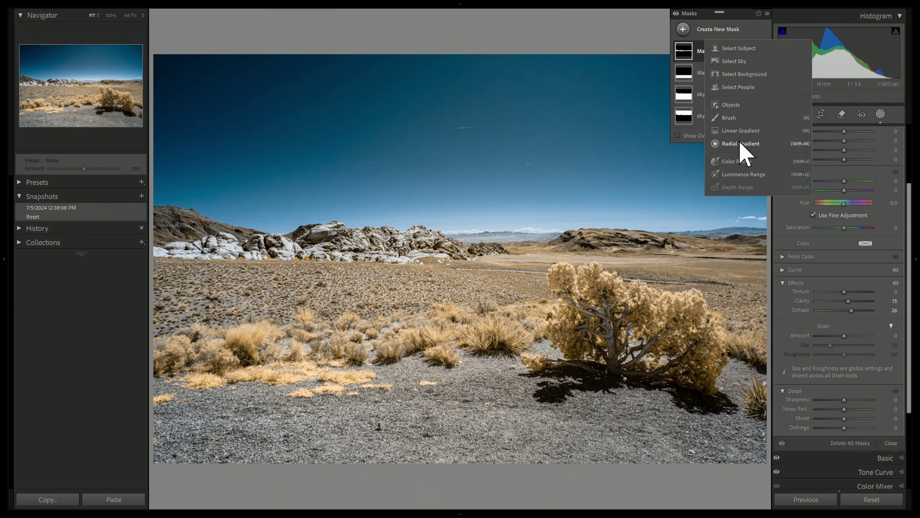
key("Escape")
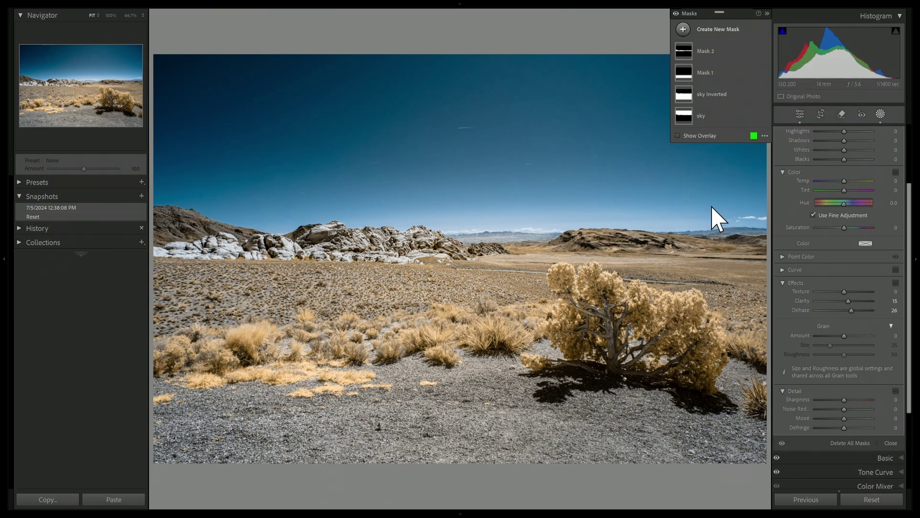
key("shift+m")
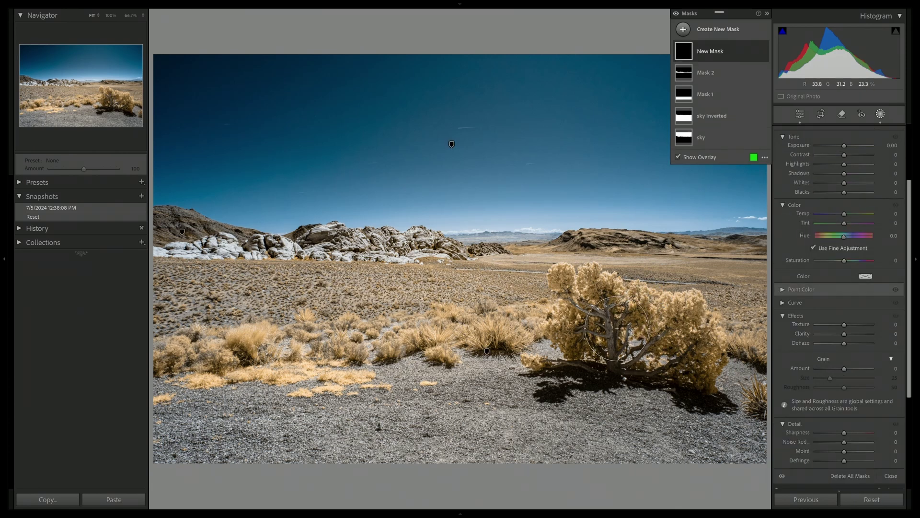
mouse_move(630, 323)
left_mouse_down()
mouse_move(581, 298)
mouse_move(585, 335)
mouse_move(547, 360)
mouse_move(599, 354)
mouse_move(688, 366)
mouse_move(705, 336)
mouse_move(653, 312)
left_mouse_up()
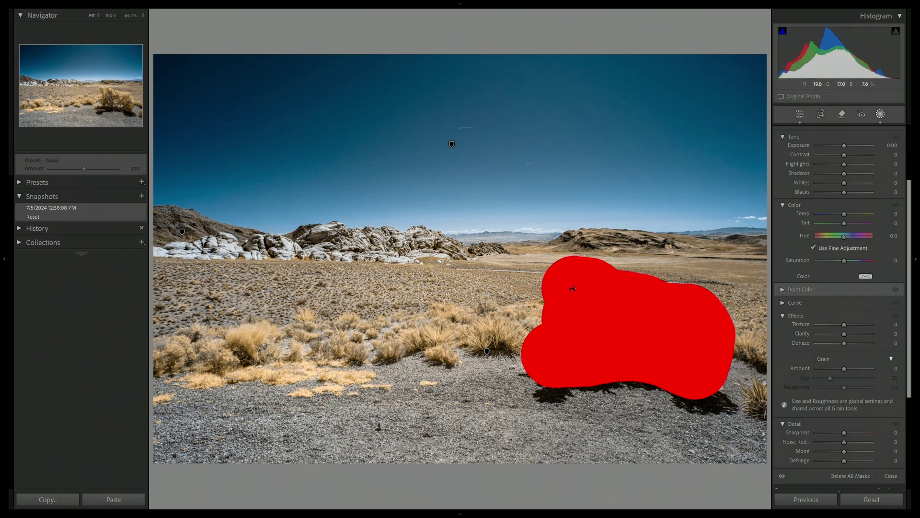
left_click_drag(573, 288, 575, 298)
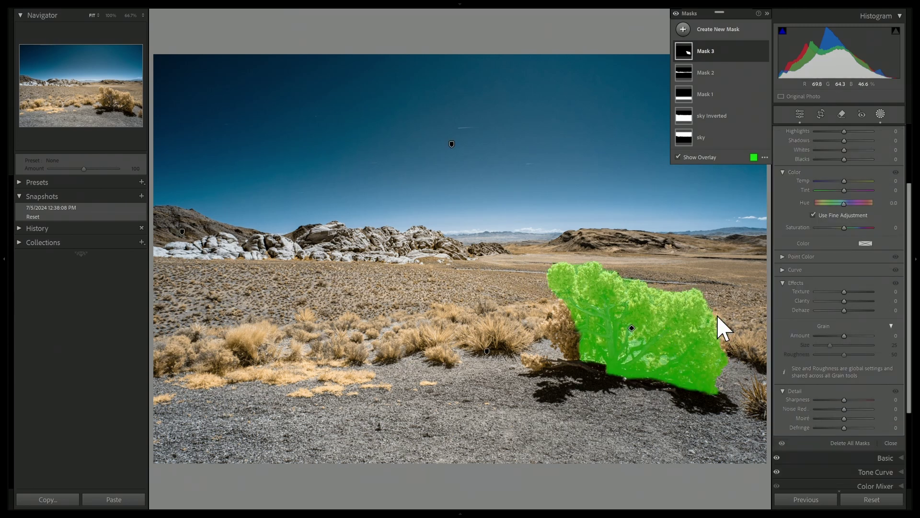
At full-size zoom, add the tree's uncovered left side with a smaller object-selection brush.
left_click(112, 16)
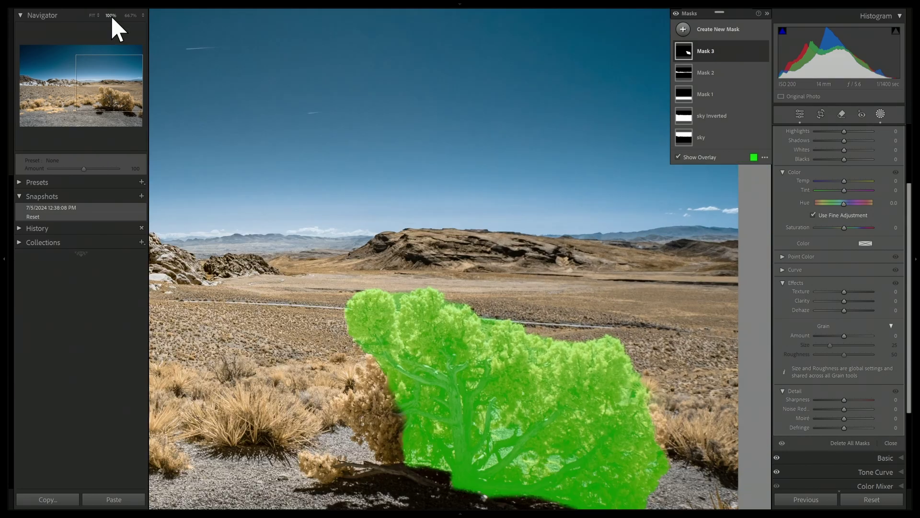
mouse_move(127, 108)
left_mouse_down()
mouse_move(113, 102)
mouse_move(131, 106)
left_mouse_up()
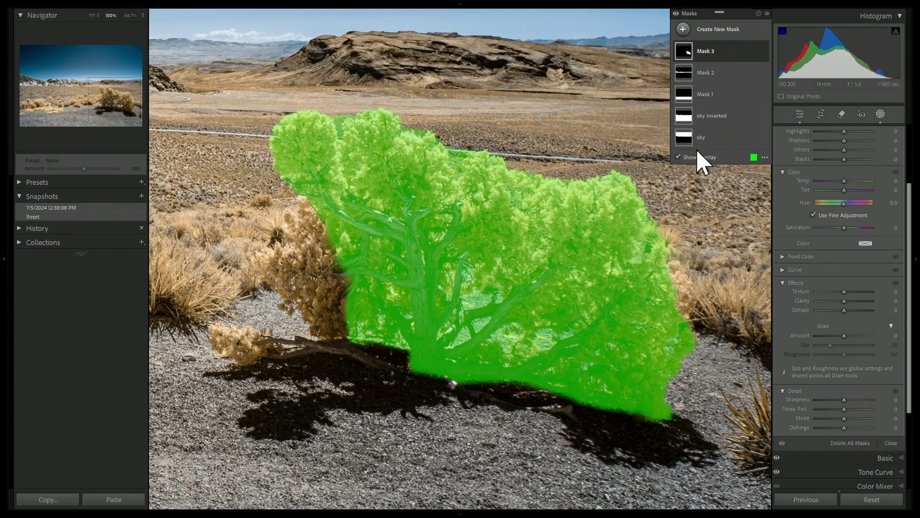
left_click(711, 51)
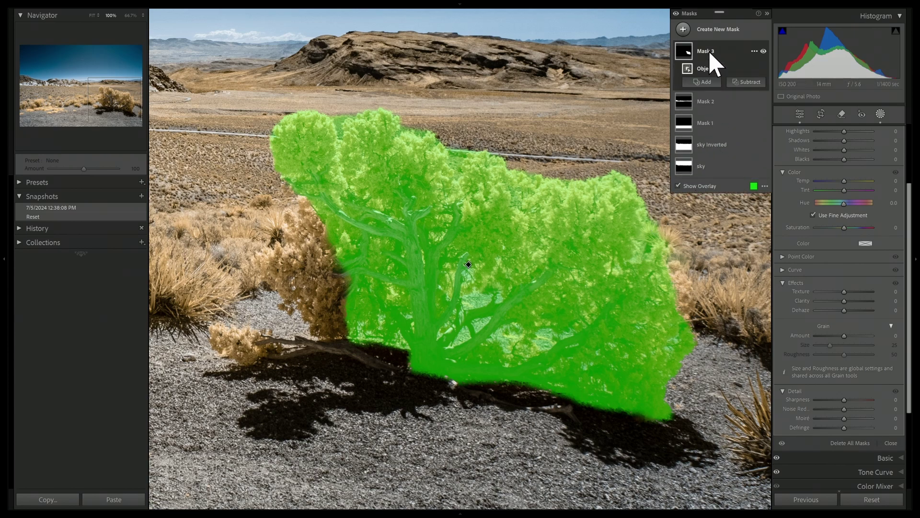
left_click(705, 82)
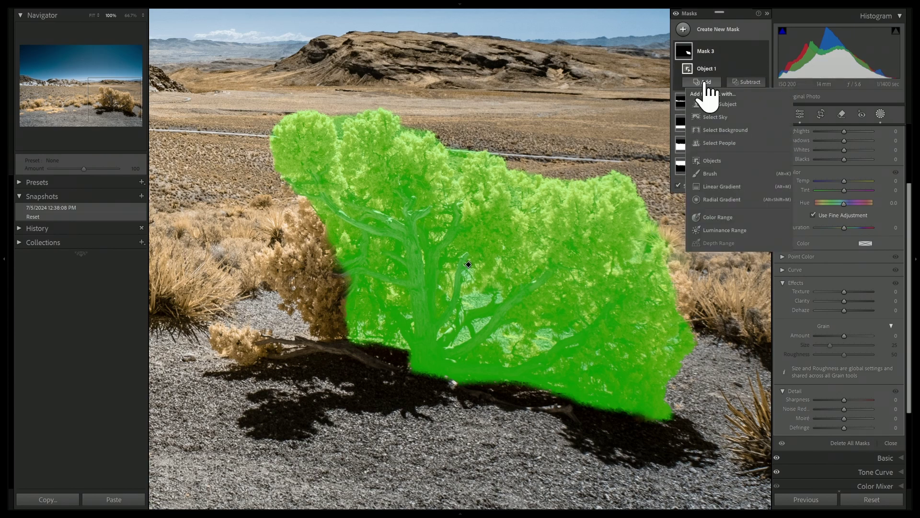
left_click(711, 162)
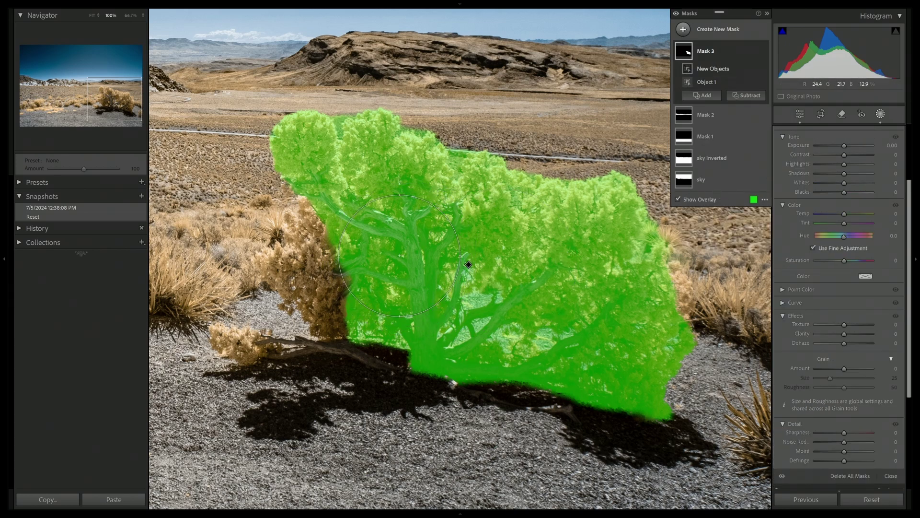
key("bracketleft")
left_click_drag(334, 226, 310, 284)
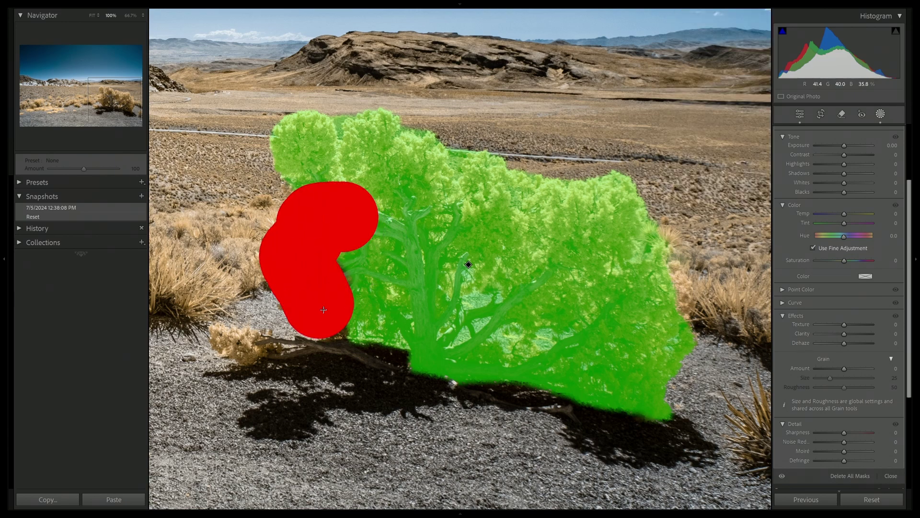
left_click_drag(310, 284, 371, 272)
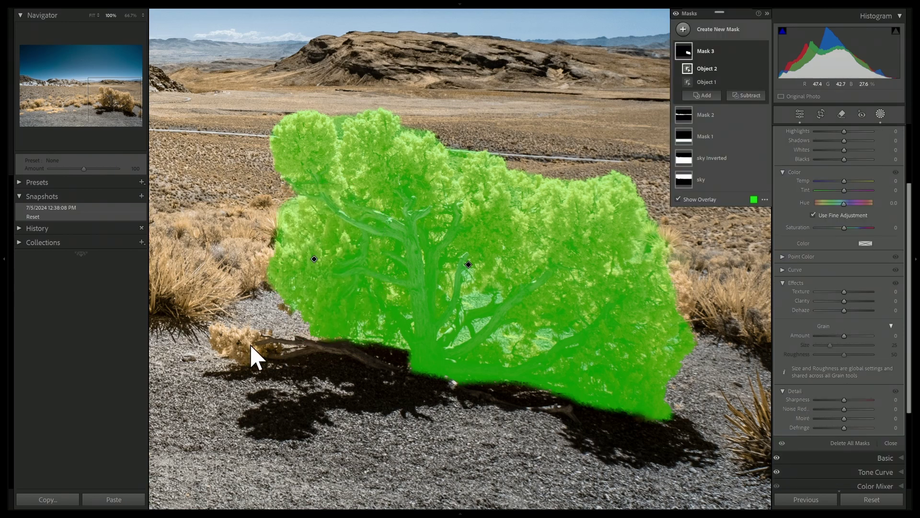
Add the dry lower-left branch and the bush's right edge as further object selections.
left_click(719, 101)
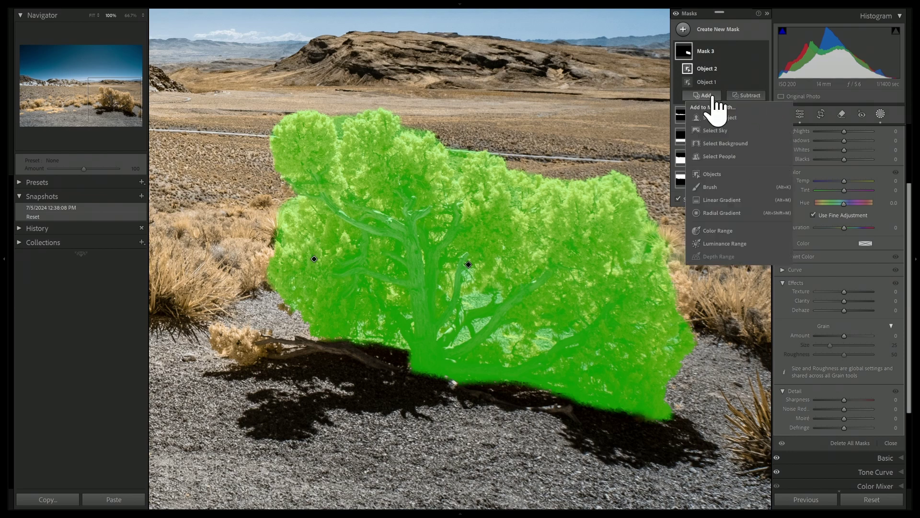
left_click(711, 173)
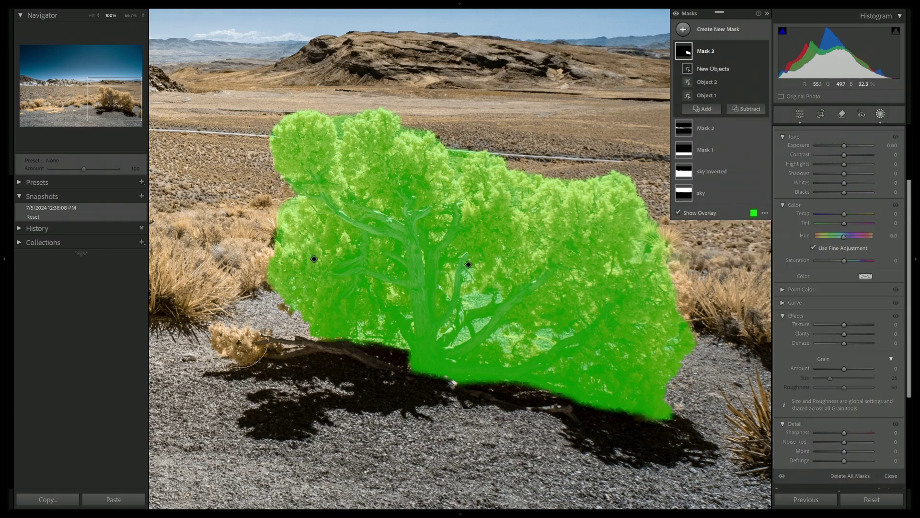
mouse_move(209, 338)
left_mouse_down()
mouse_move(269, 348)
mouse_move(344, 329)
left_mouse_up()
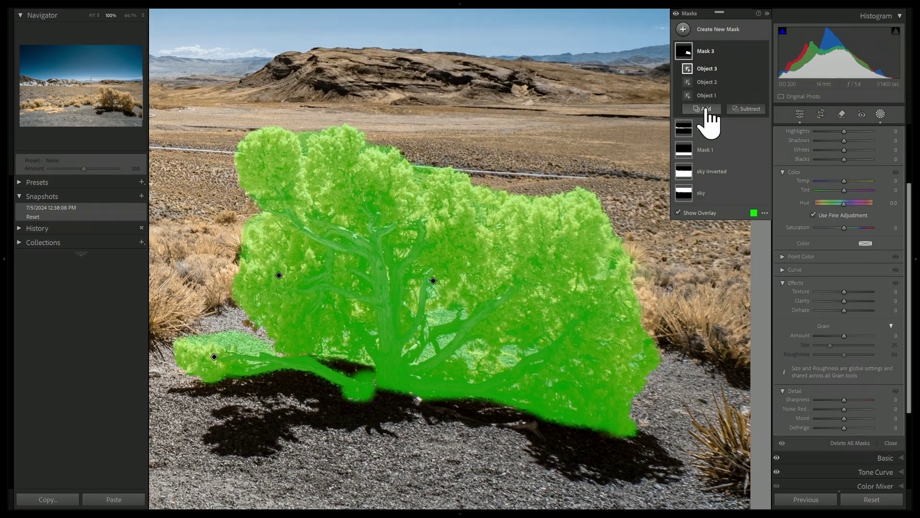
left_click(704, 109)
left_click(723, 174)
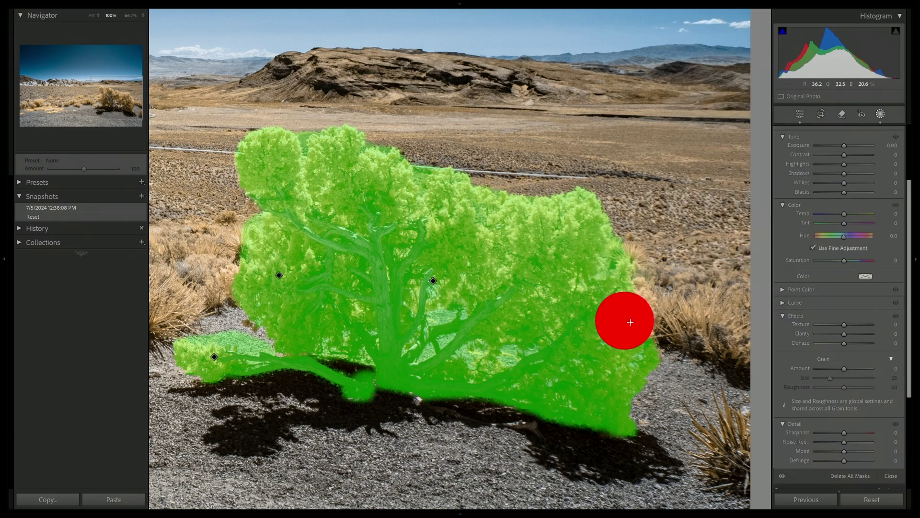
left_click_drag(630, 322, 632, 271)
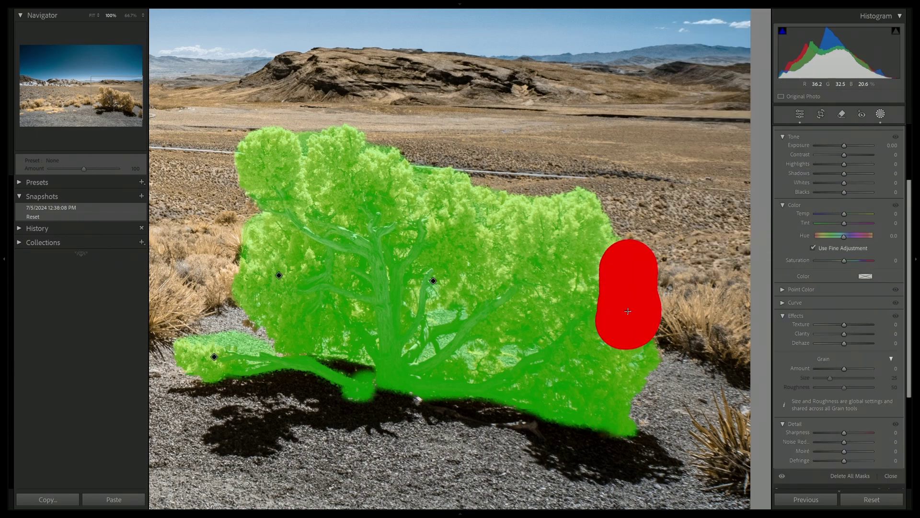
left_click_drag(627, 311, 628, 310)
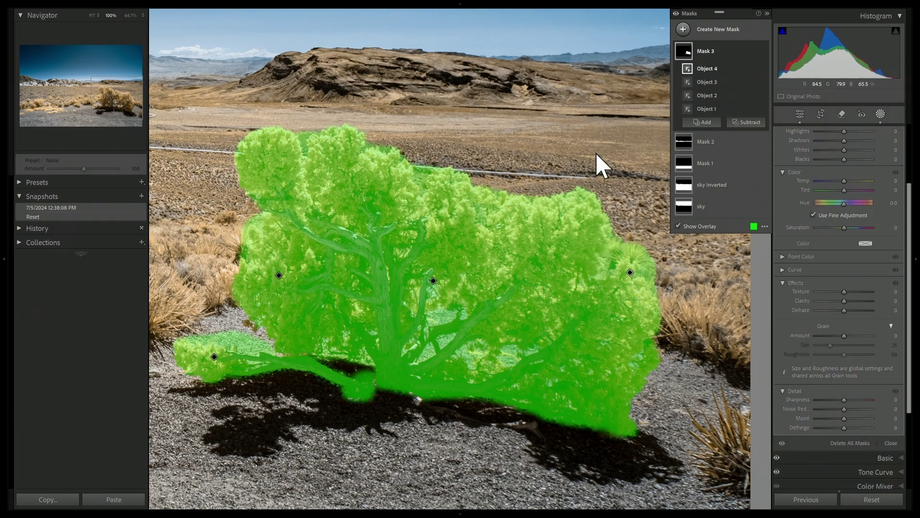
mouse_move(712, 50)
scroll(899, 195, "up", 3)
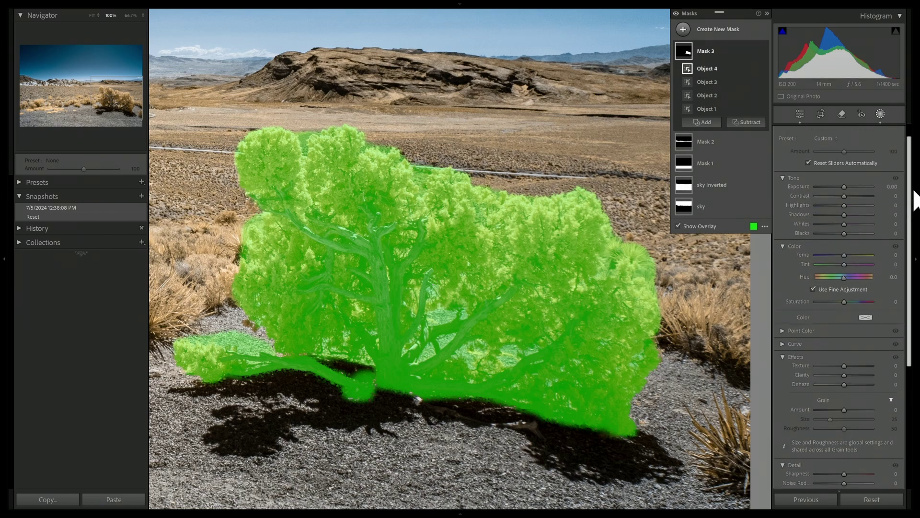
scroll(864, 250, "up", 2)
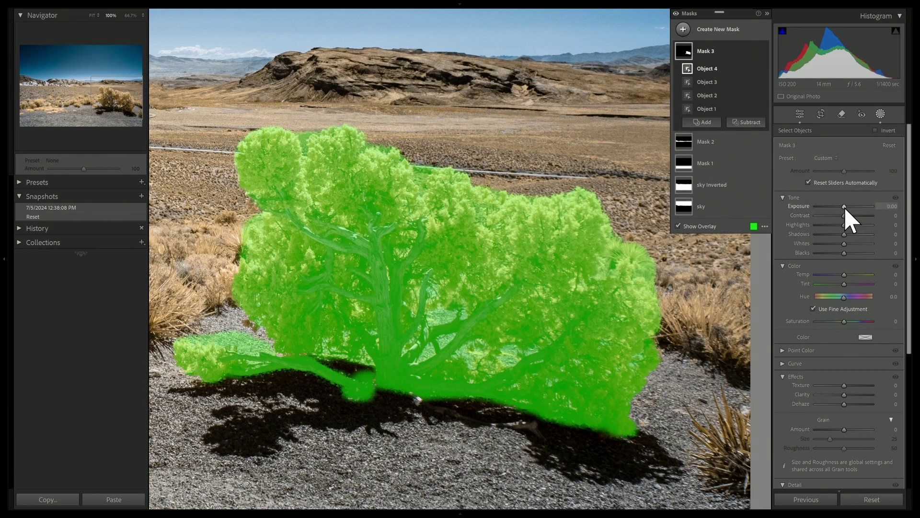
Give Mask 3 Exposure 0.09, Contrast 14 and Texture 26, with the photo fitted to view.
left_click_drag(845, 208, 847, 220)
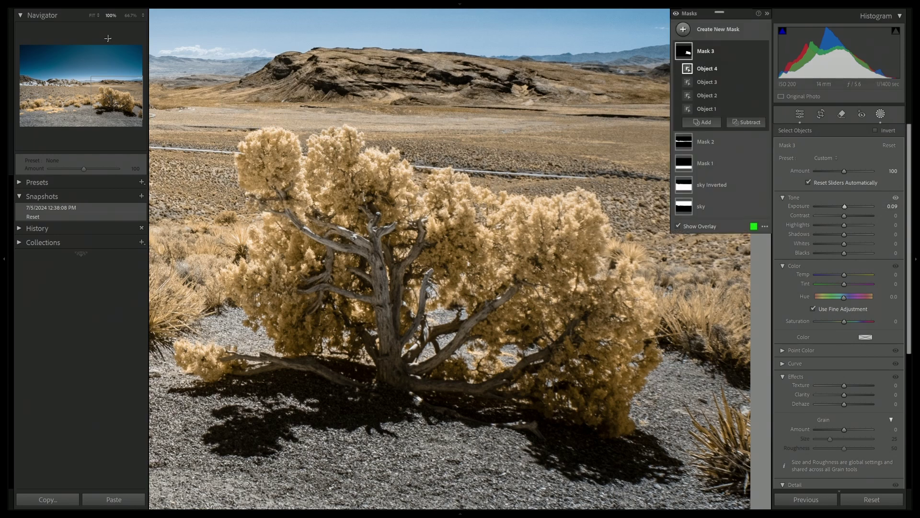
left_click(91, 16)
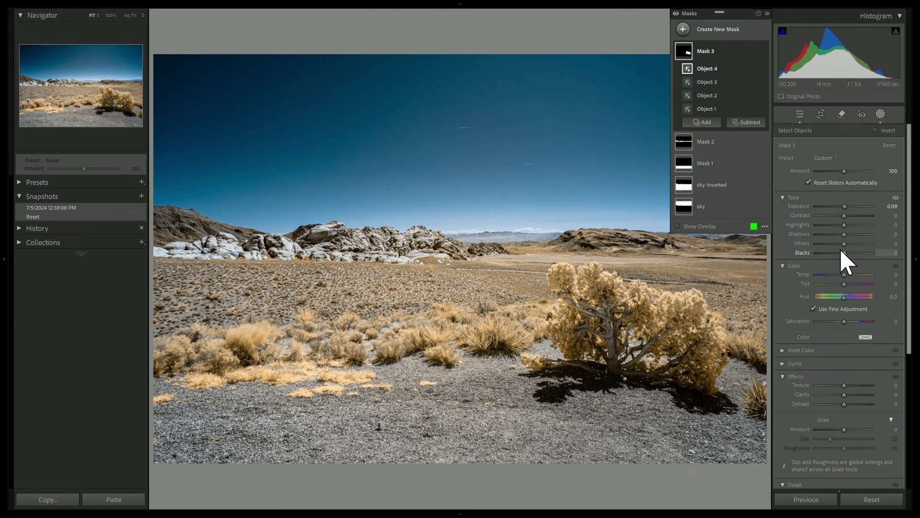
left_click(843, 215)
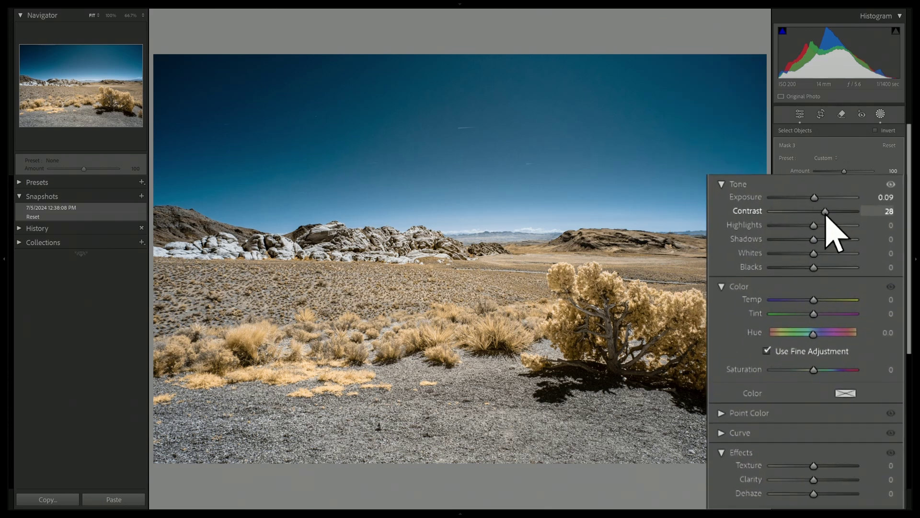
left_click_drag(843, 217, 822, 240)
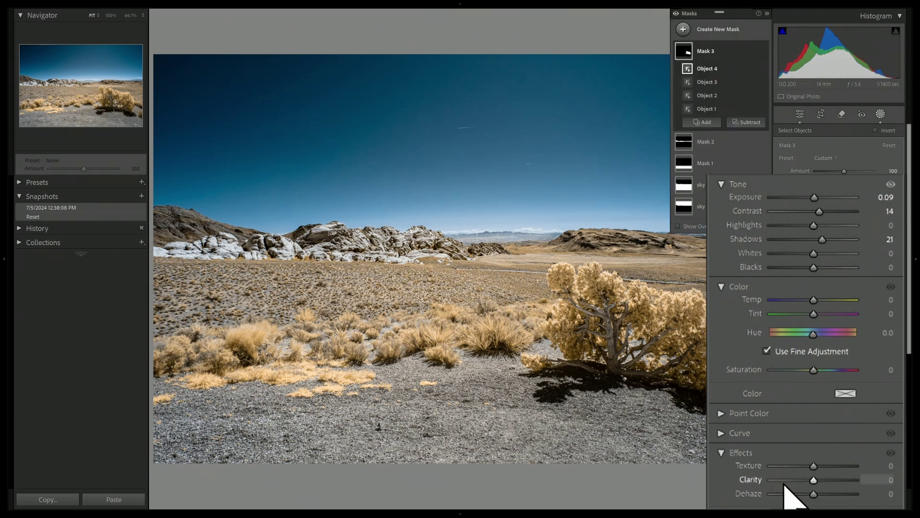
mouse_move(813, 466)
left_mouse_down()
mouse_move(825, 468)
mouse_move(813, 480)
mouse_move(845, 481)
mouse_move(800, 481)
left_mouse_up()
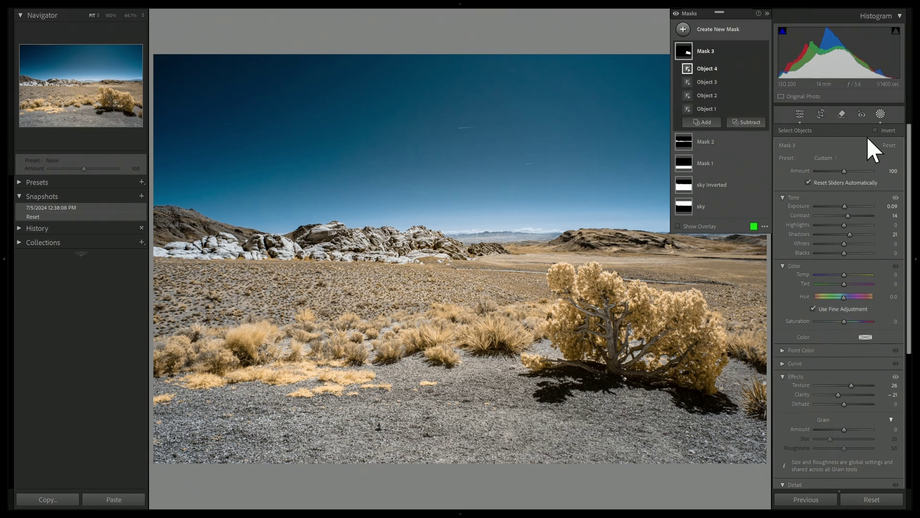
Close Masks to show the whole-photo Basic and Tone Curve sections.
left_click(799, 114)
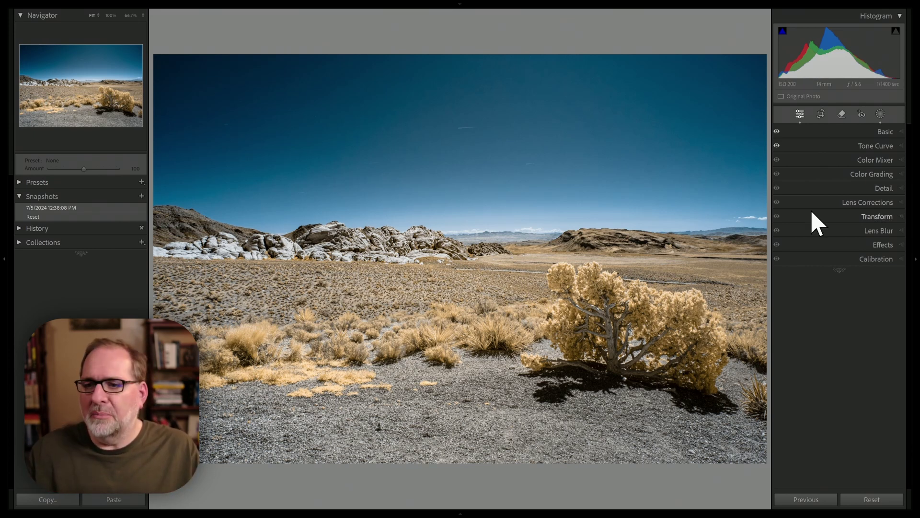
Apply the X-T20 -100 Rose color-swap profile from the Profile browser.
left_click(885, 131)
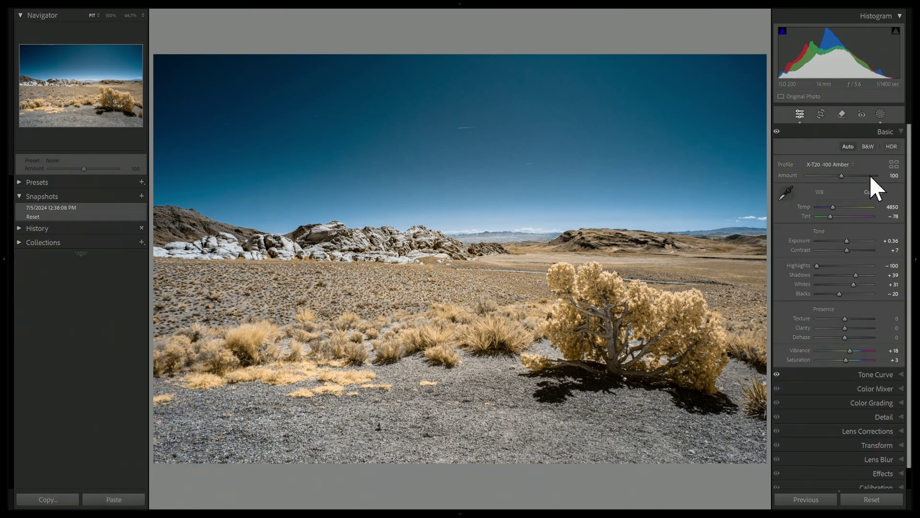
left_click(895, 164)
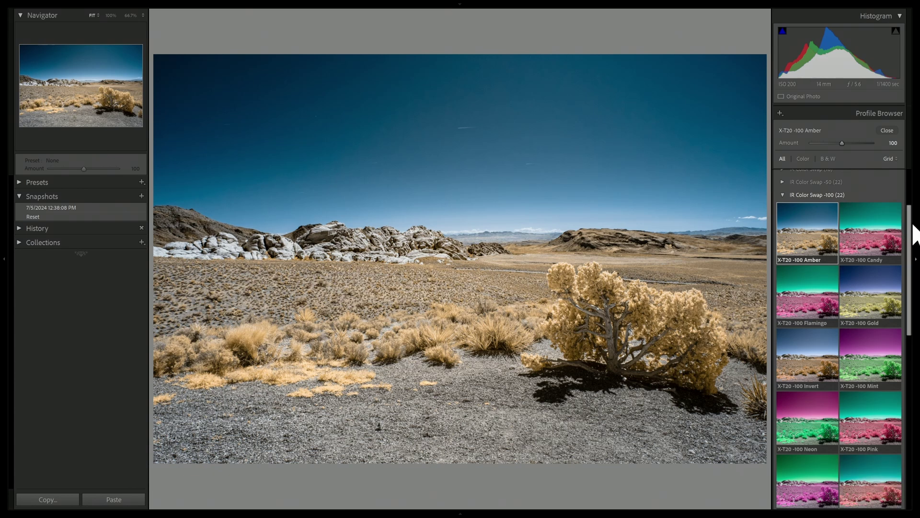
scroll(914, 248, "down", 1)
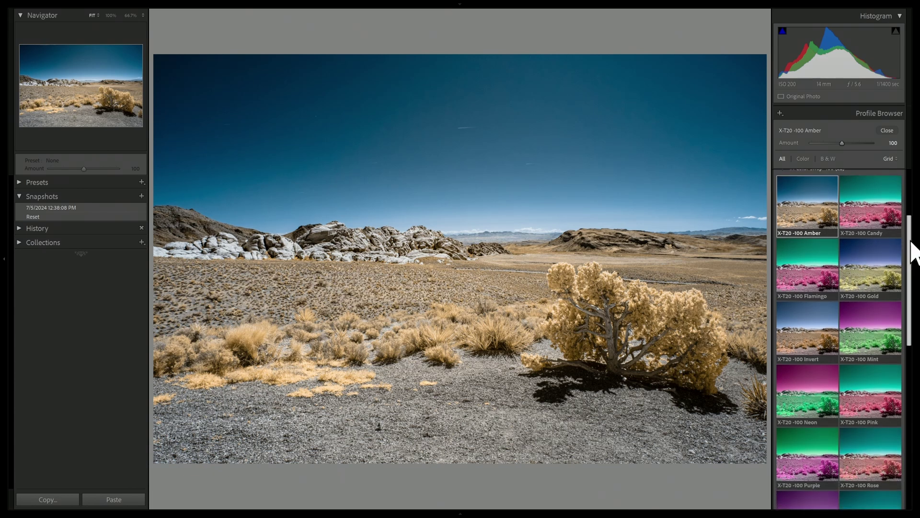
left_click_drag(914, 252, 914, 258)
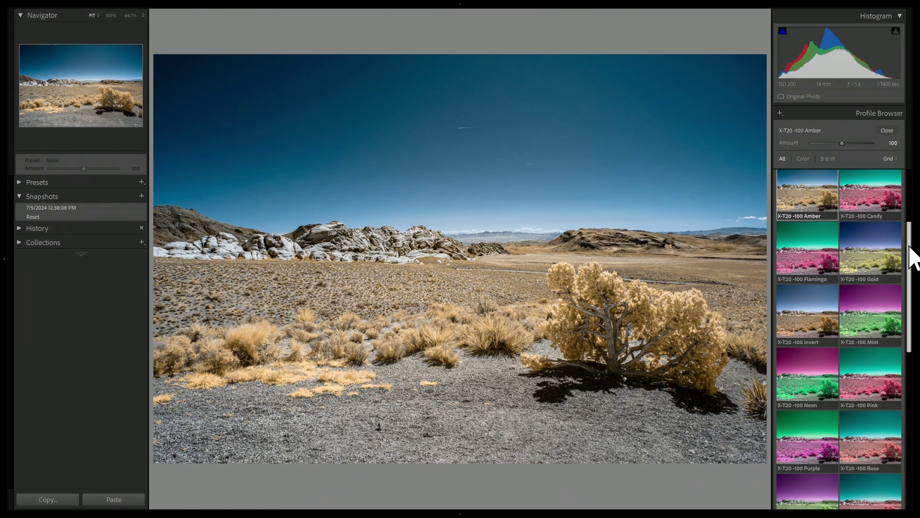
left_click_drag(913, 256, 915, 332)
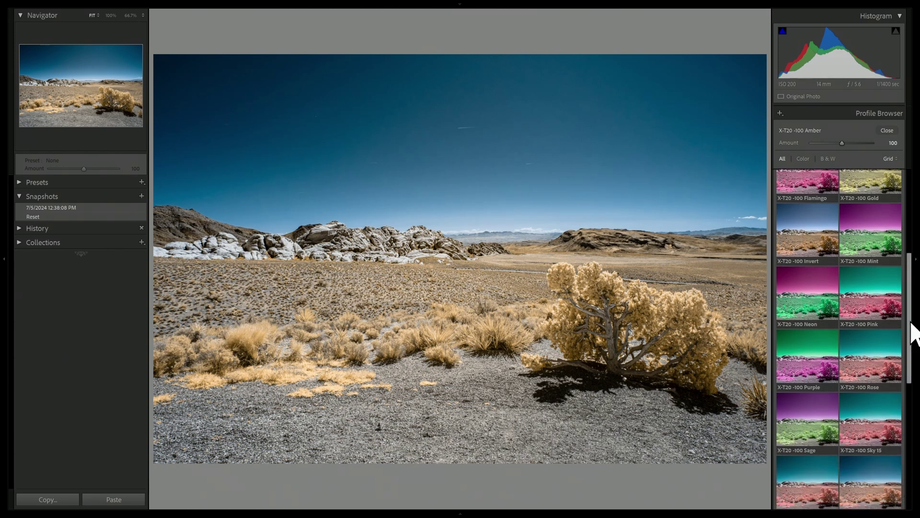
left_click(884, 370)
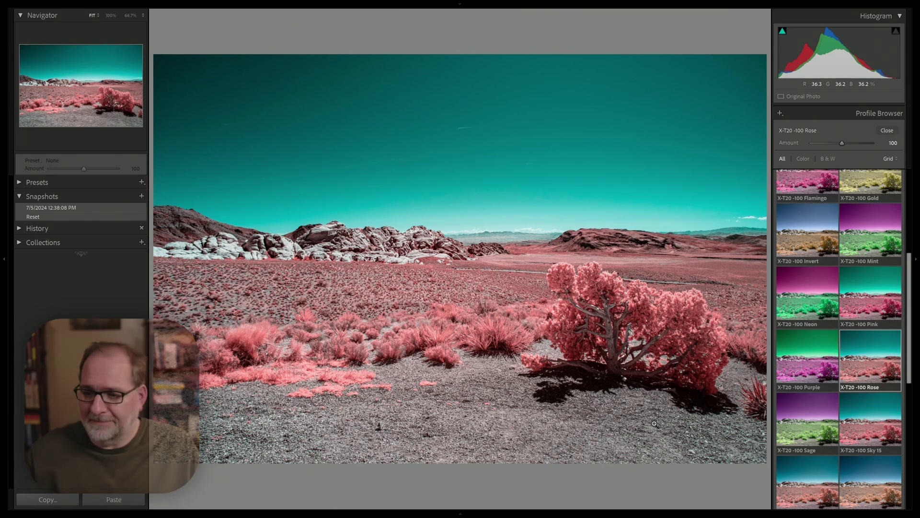
left_click_drag(913, 317, 910, 421)
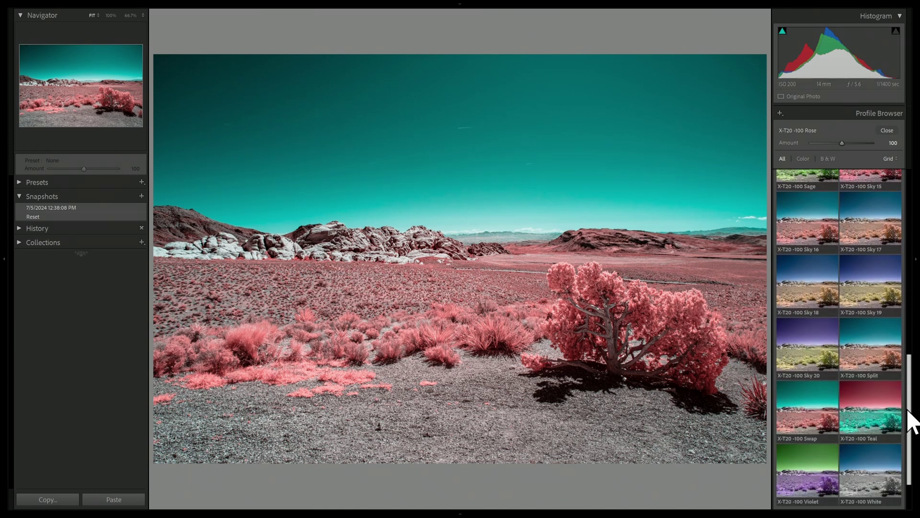
left_click(890, 421)
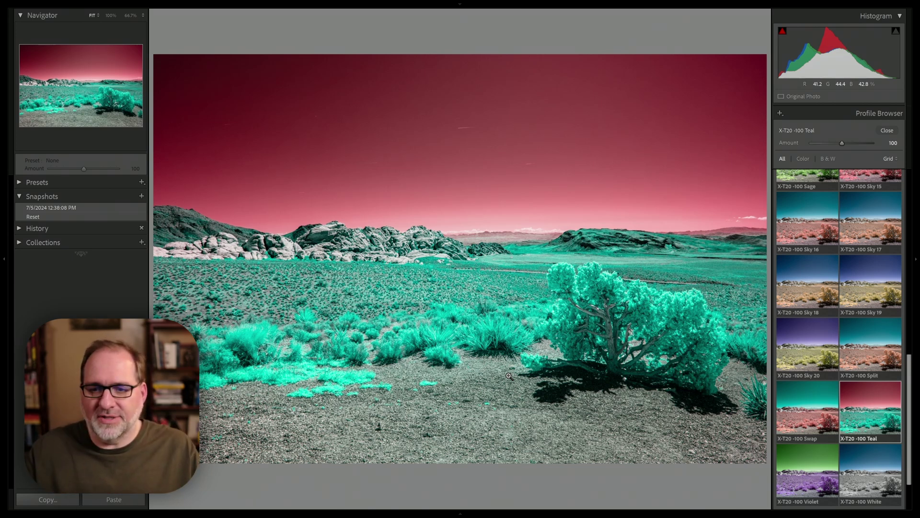
left_click_drag(909, 400, 914, 315)
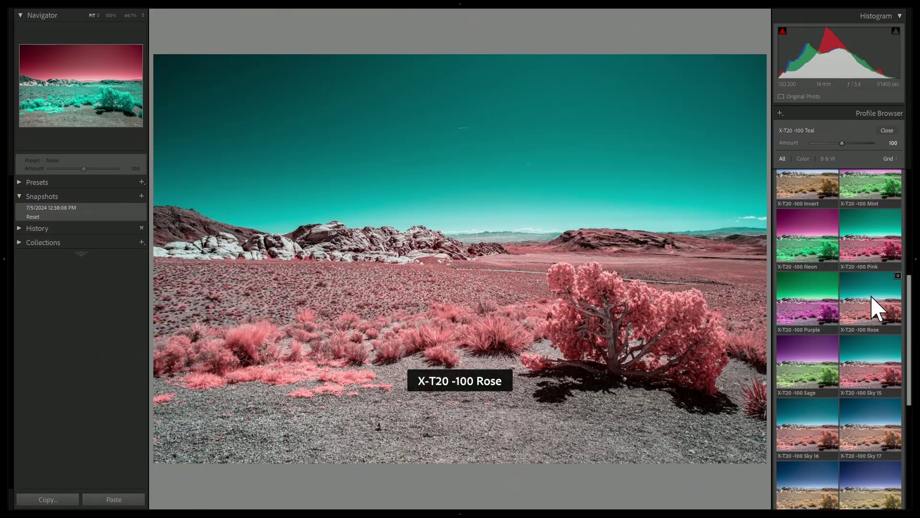
left_click(873, 308)
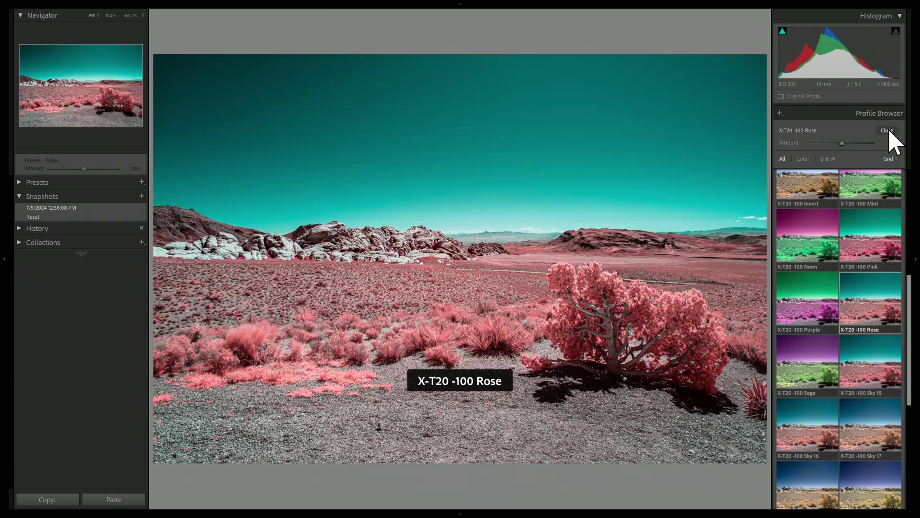
Close the Profile Browser and cool the white balance Temp to 4436.
left_click(887, 130)
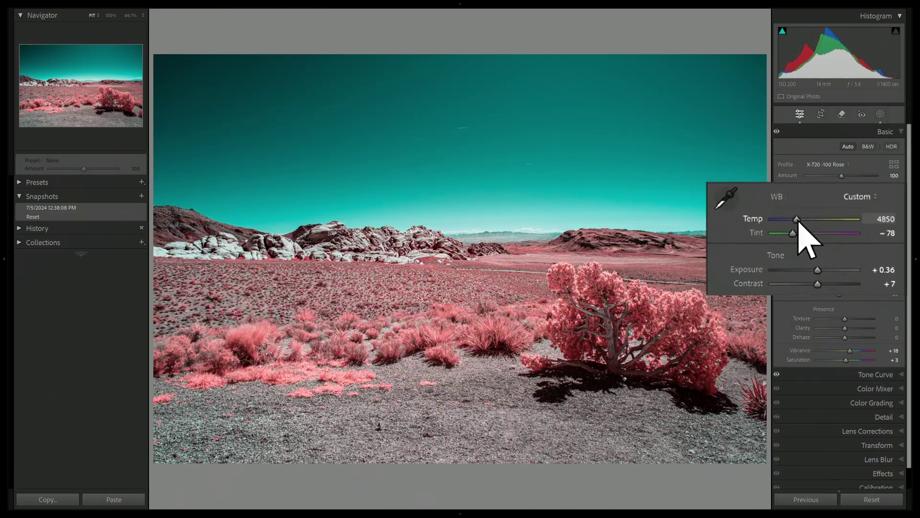
mouse_move(803, 221)
left_mouse_down()
mouse_move(819, 223)
mouse_move(797, 222)
left_mouse_up()
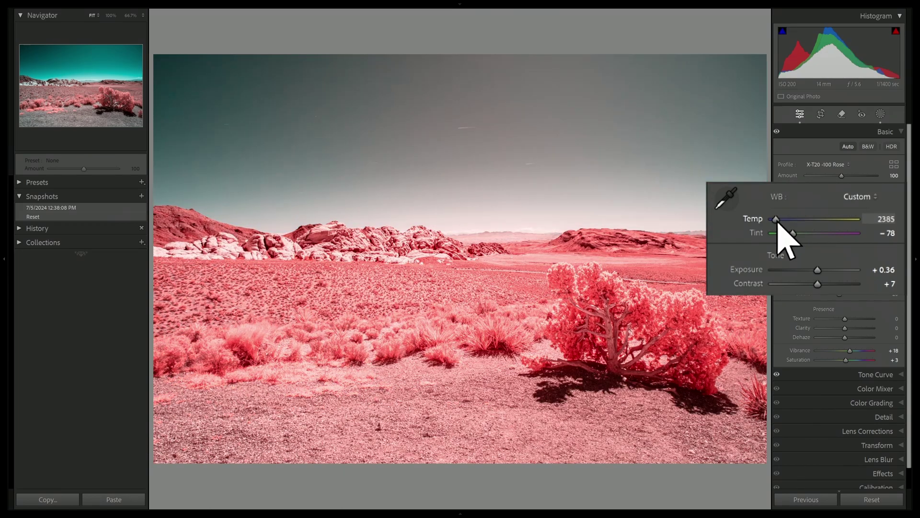
left_click_drag(780, 224, 794, 226)
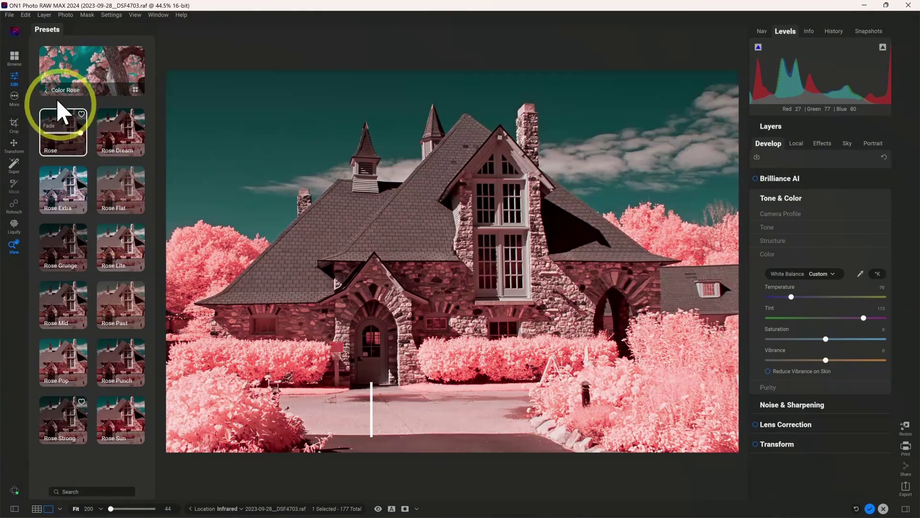
Apply the White preset from the Infrared > Color White preset category.
left_click(46, 91)
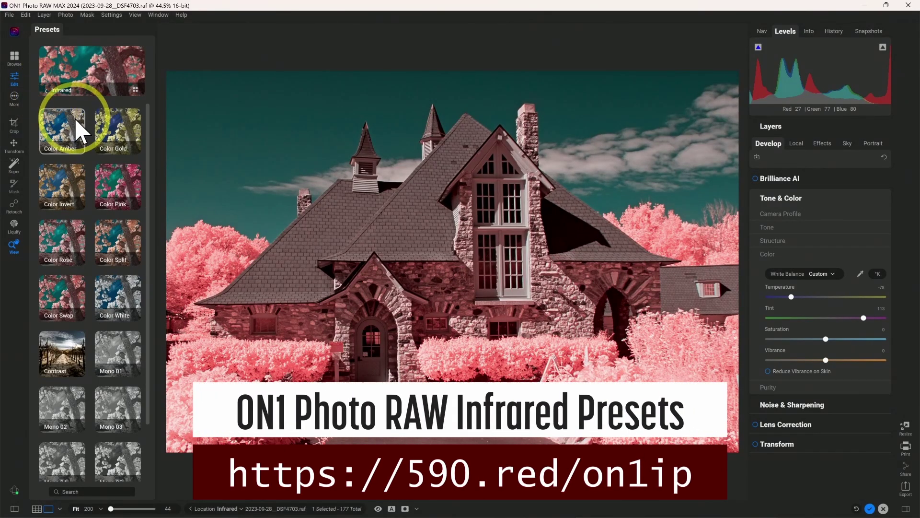
left_click(112, 302)
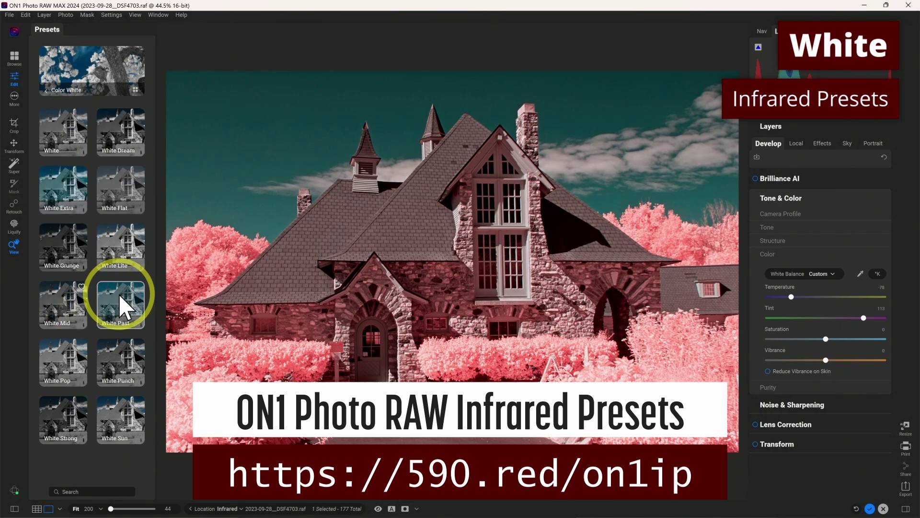
left_click(66, 130)
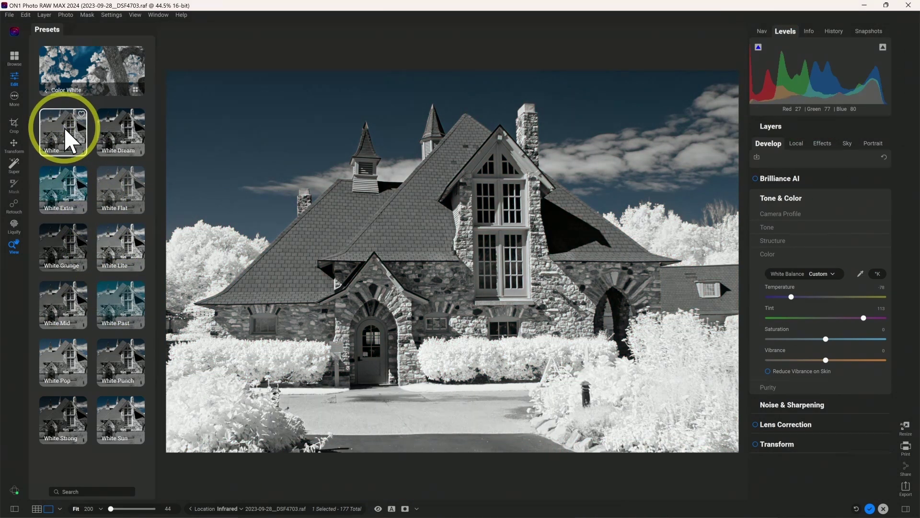